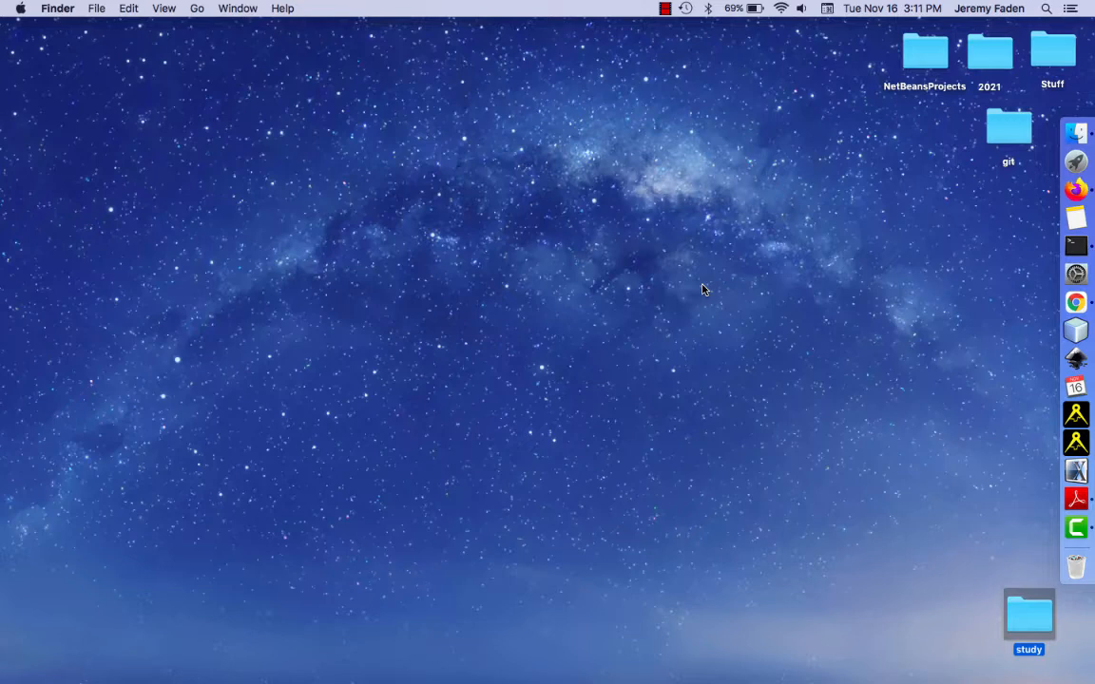
Launch Autoplot and open product.pngwalk from the Desktop folder study/pngwalk-rbsp
left_click(1075, 415)
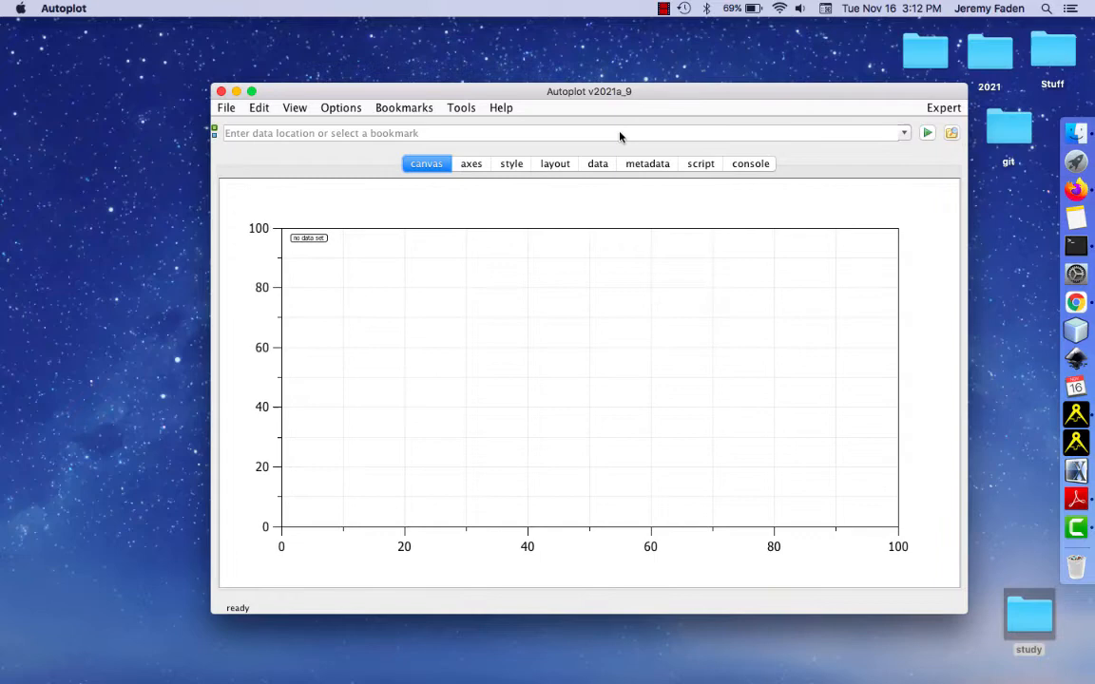
left_click(618, 135)
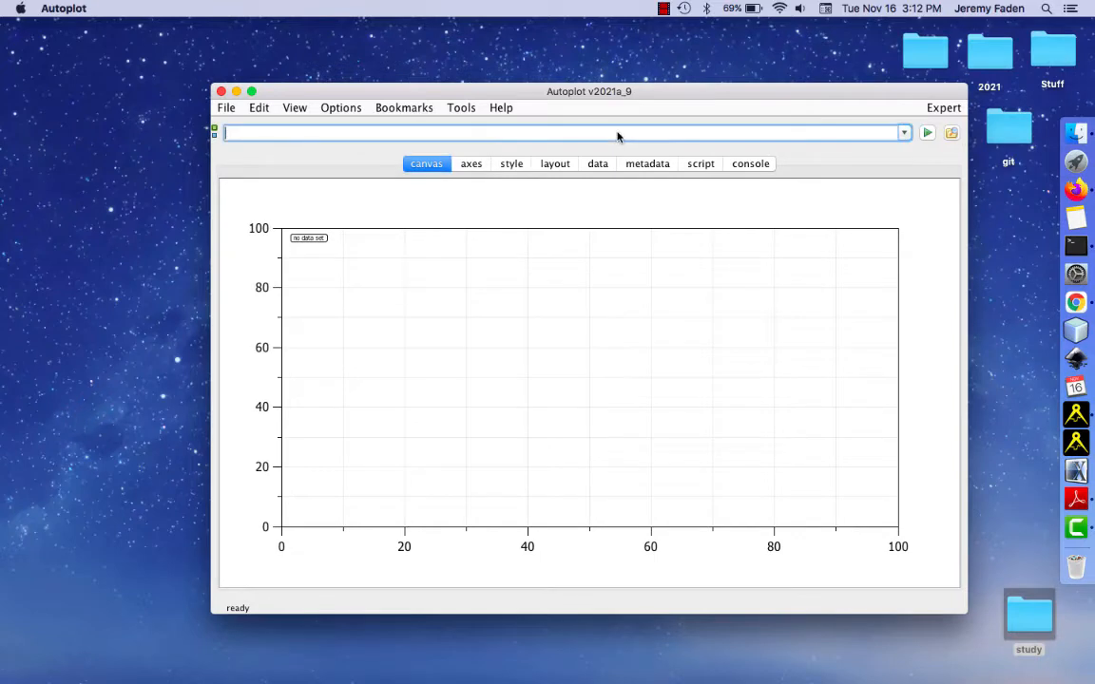
type("/Users/jbf/")
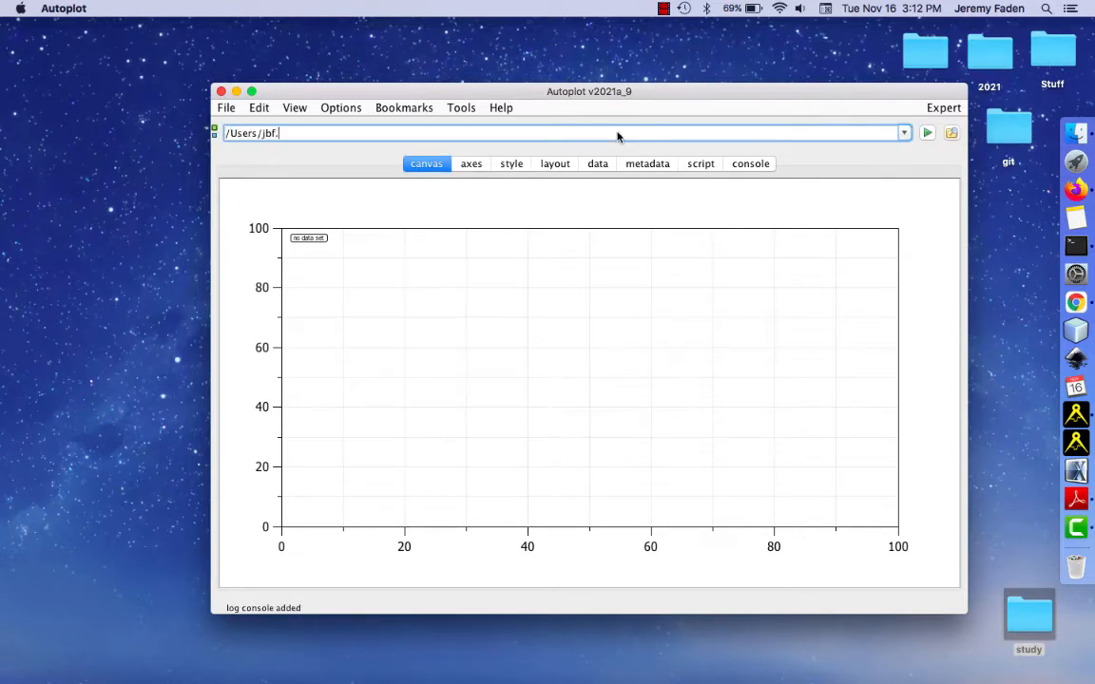
type("st")
type("Desktop/st")
key("Tab")
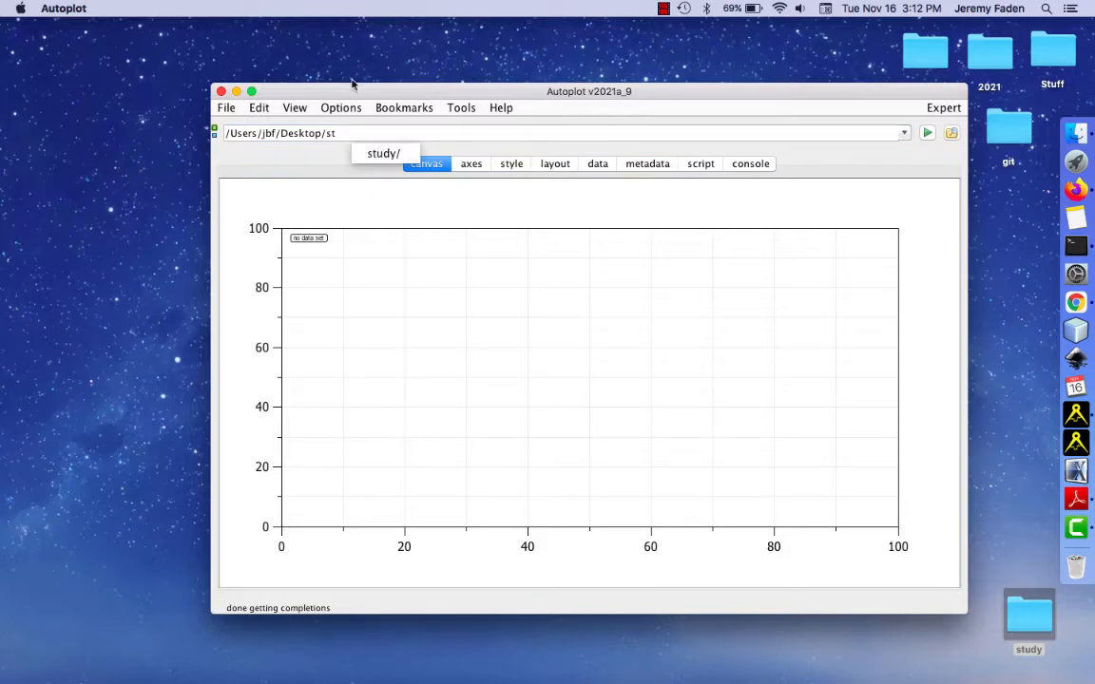
left_click(380, 152)
left_click(385, 153)
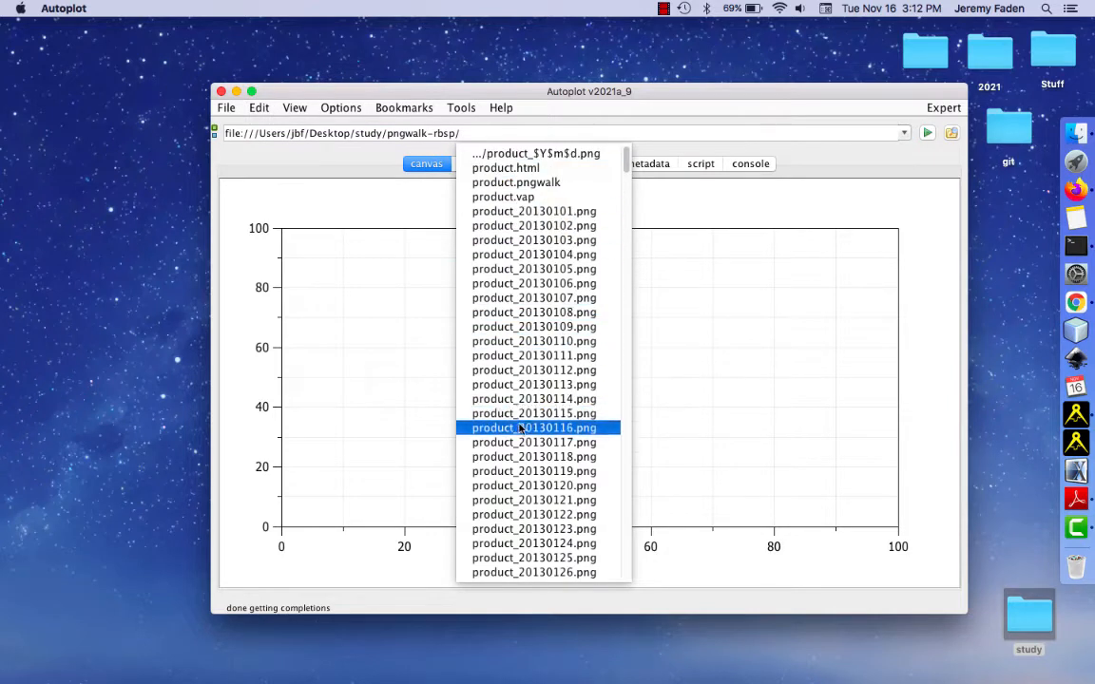
left_click(541, 183)
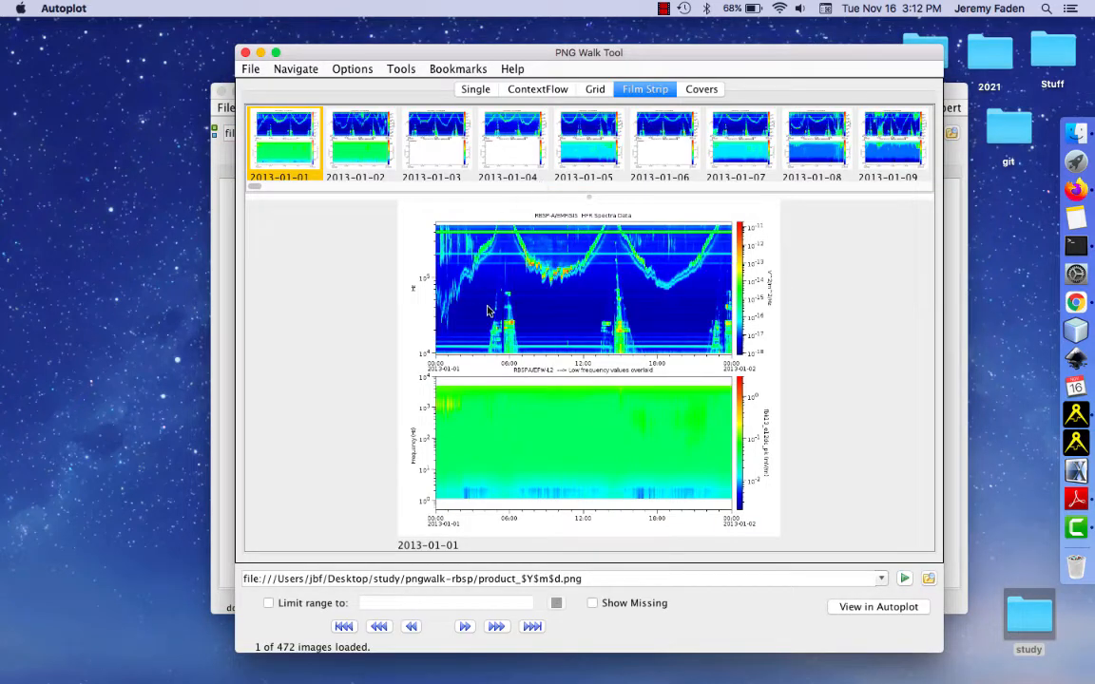
Browse forward and back through the daily spectrogram images in the film strip and examine both plots for missing data
scroll(509, 292, "down", 20)
scroll(508, 293, "down", 20)
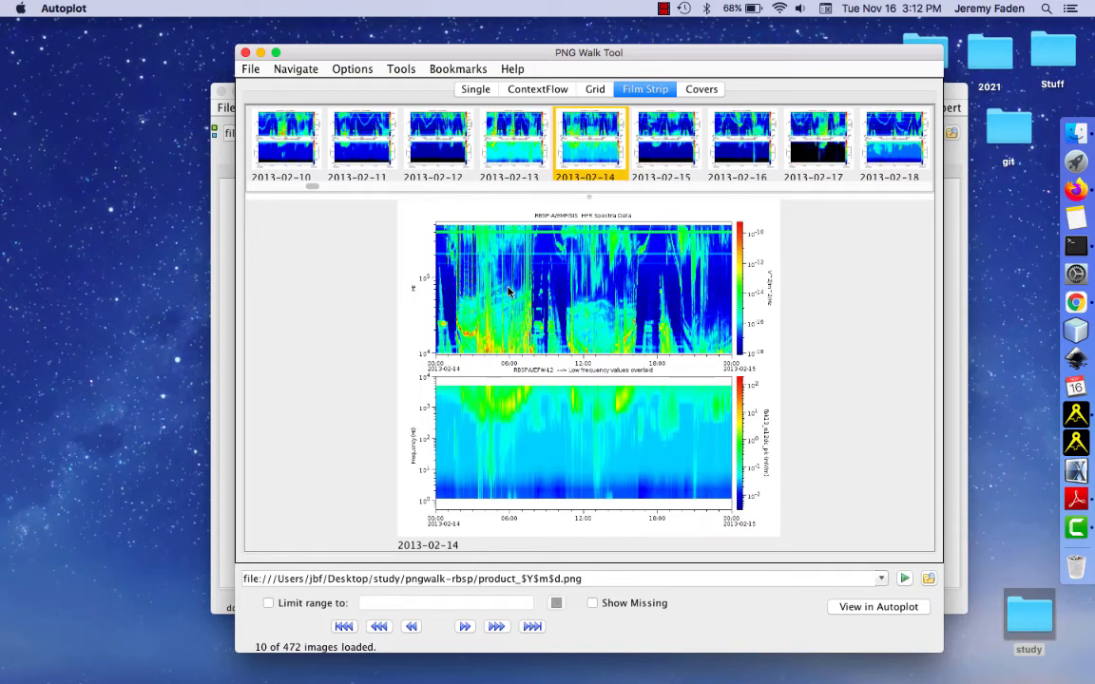
scroll(509, 293, "up", 20)
scroll(509, 293, "up", 1)
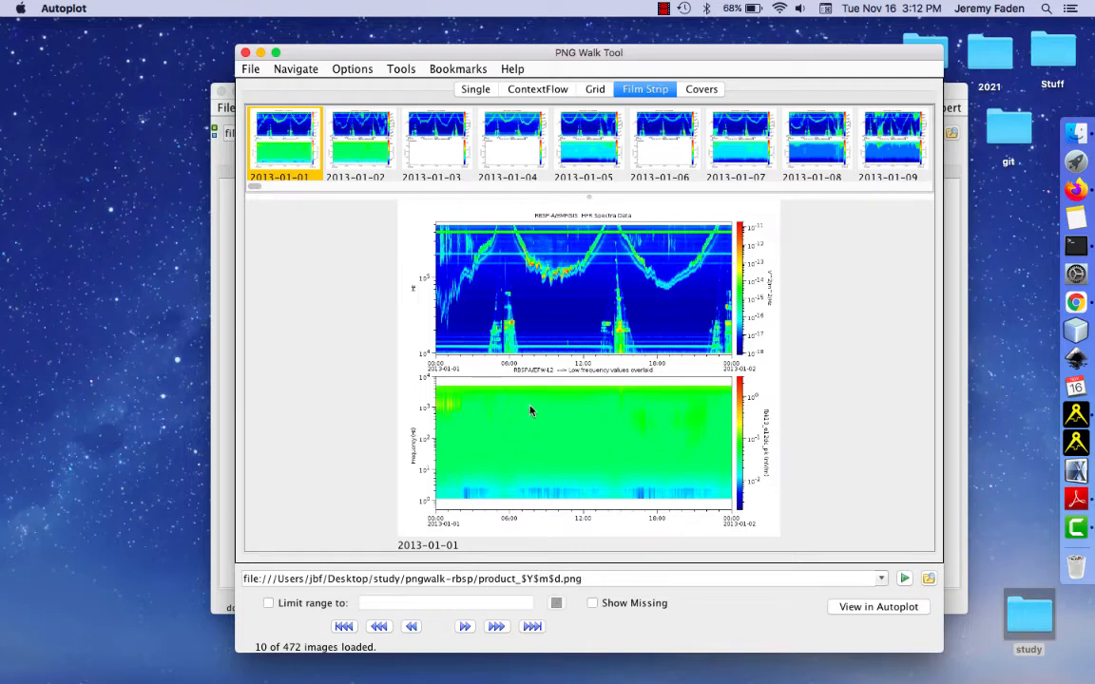
scroll(553, 374, "down", 7)
scroll(552, 376, "up", 2)
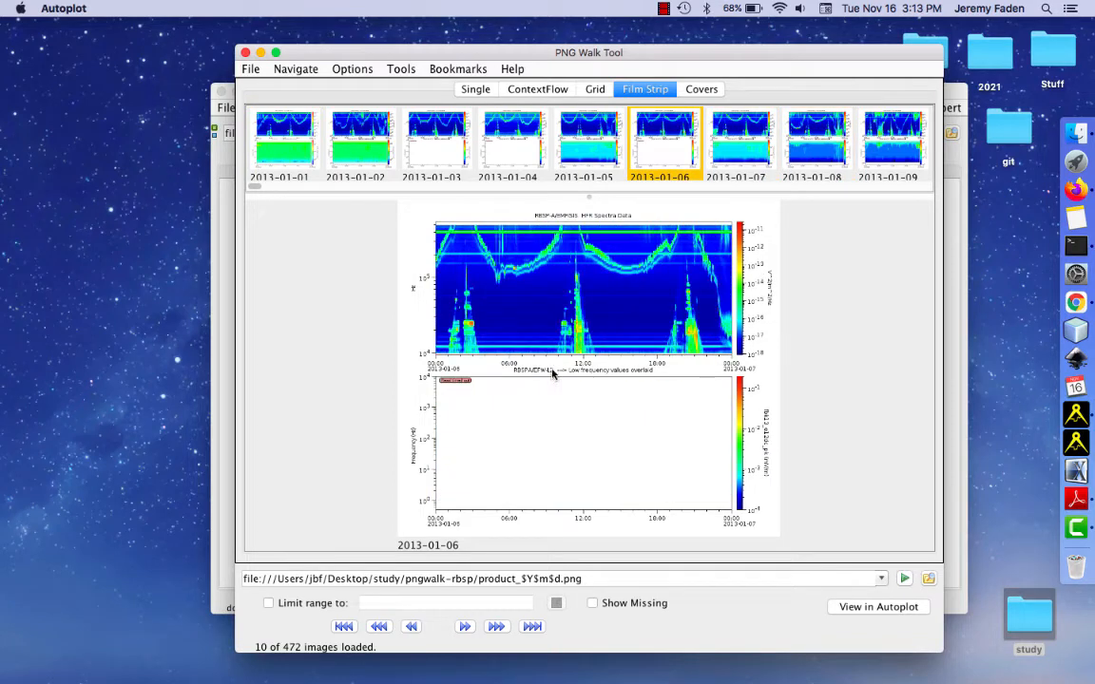
scroll(552, 374, "down", 2)
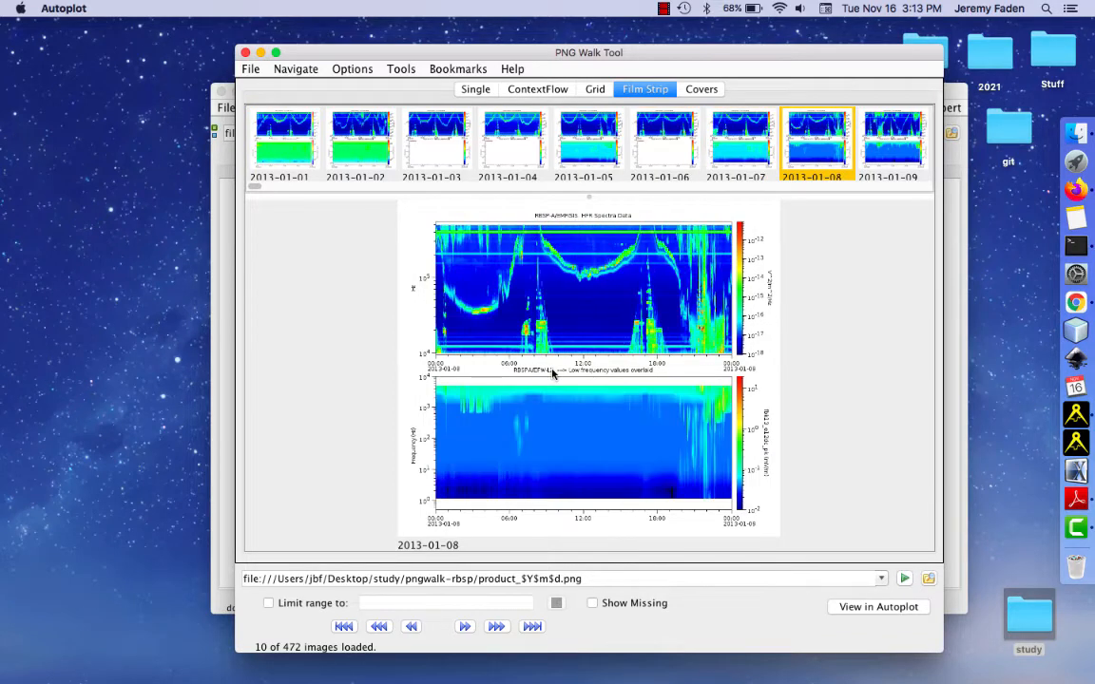
scroll(552, 374, "down", 2)
scroll(553, 374, "up", 1)
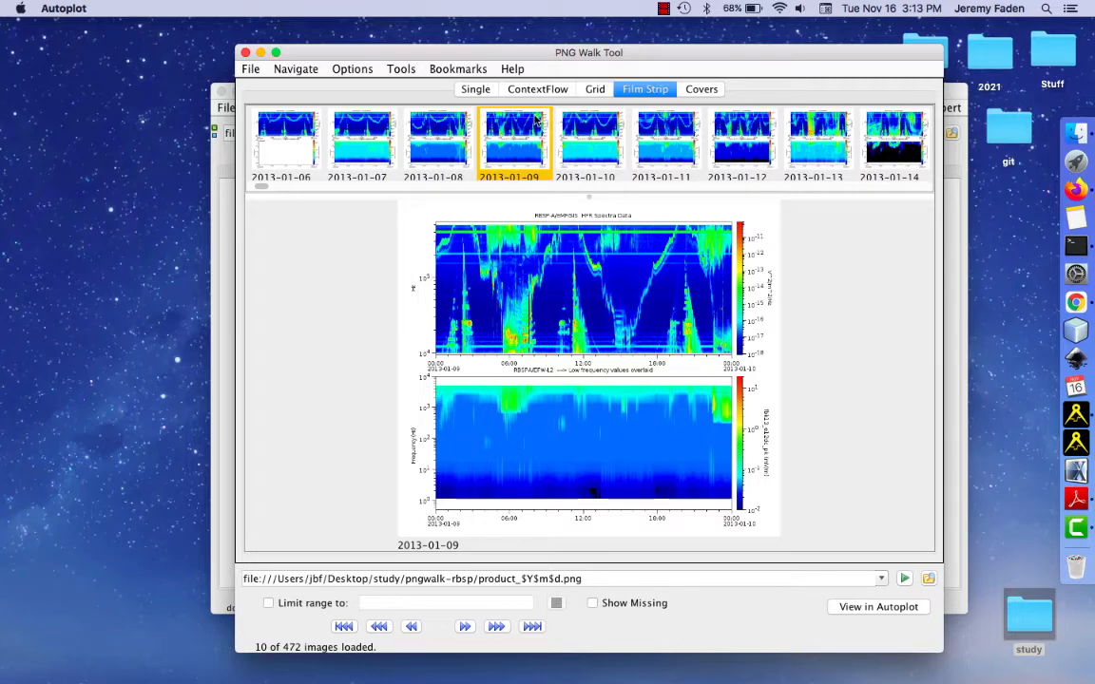
View the current image in the Single layout, and flip through the sequence in the ContextFlow layout
left_click(477, 90)
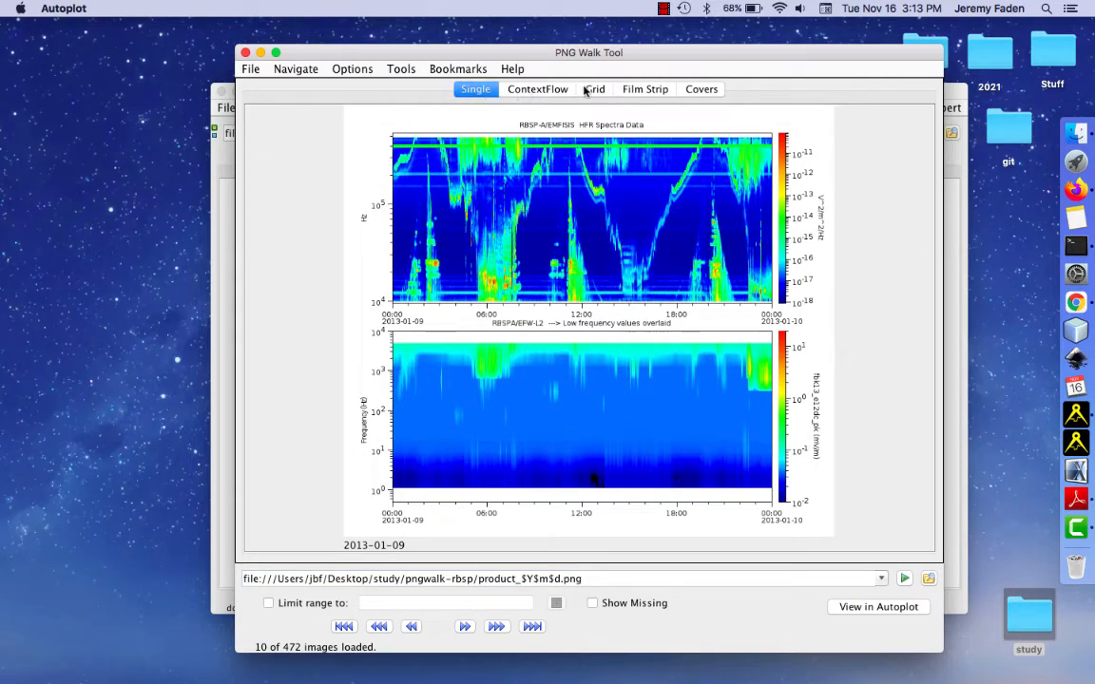
left_click(542, 90)
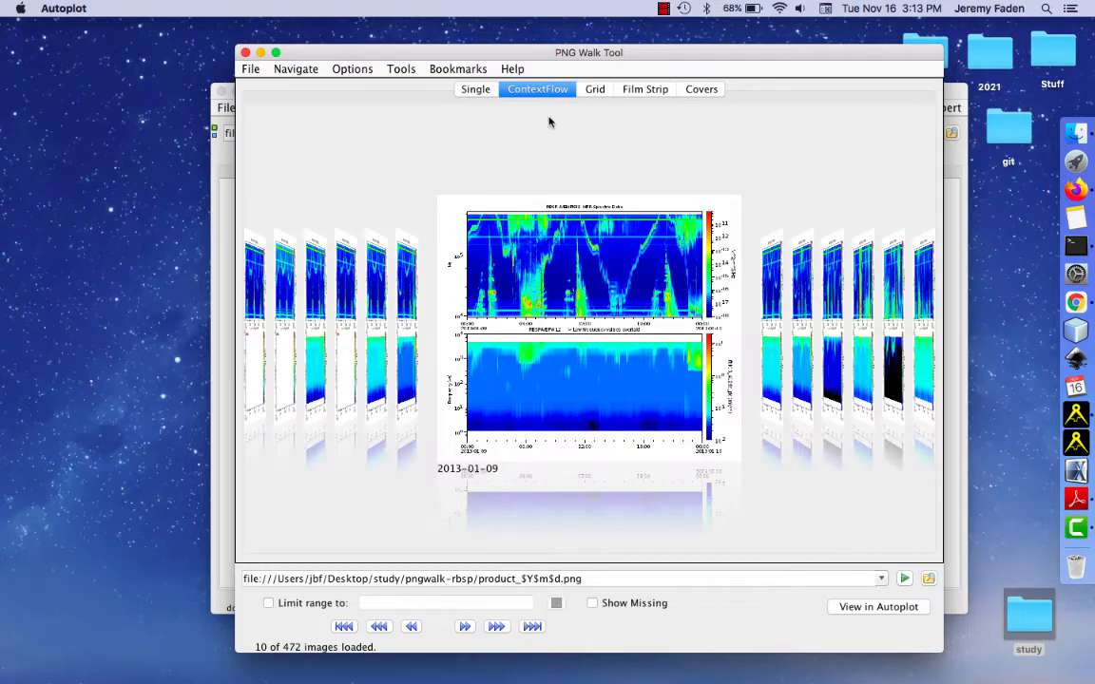
scroll(515, 211, "down", 4)
scroll(571, 245, "down", 6)
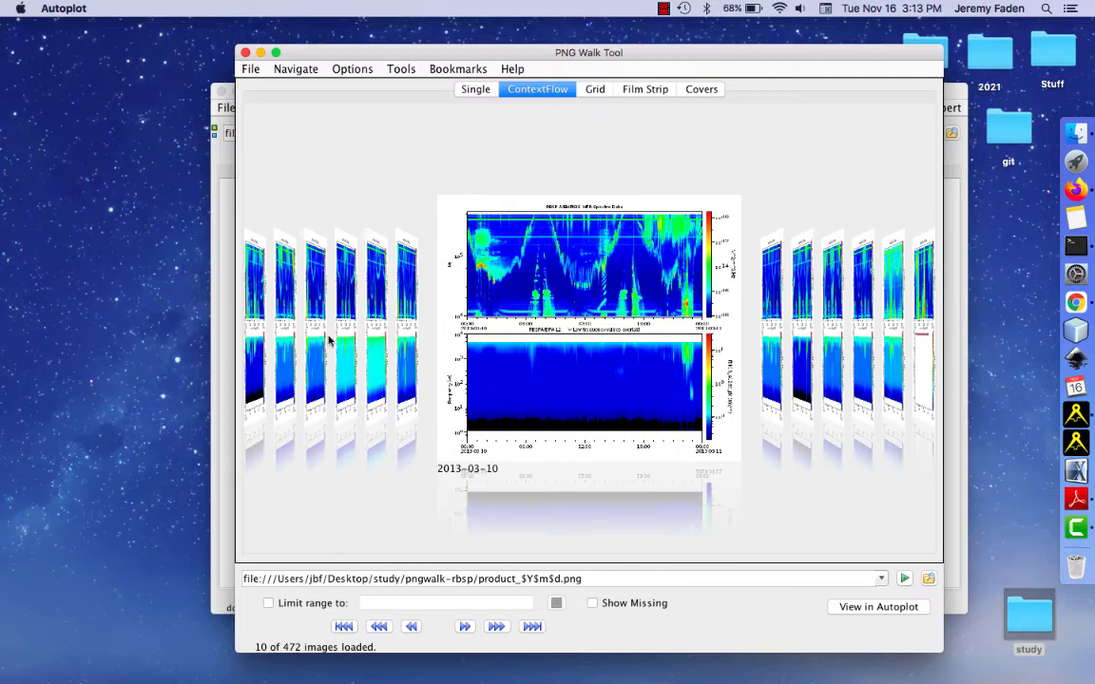
scroll(730, 309, "down", 10)
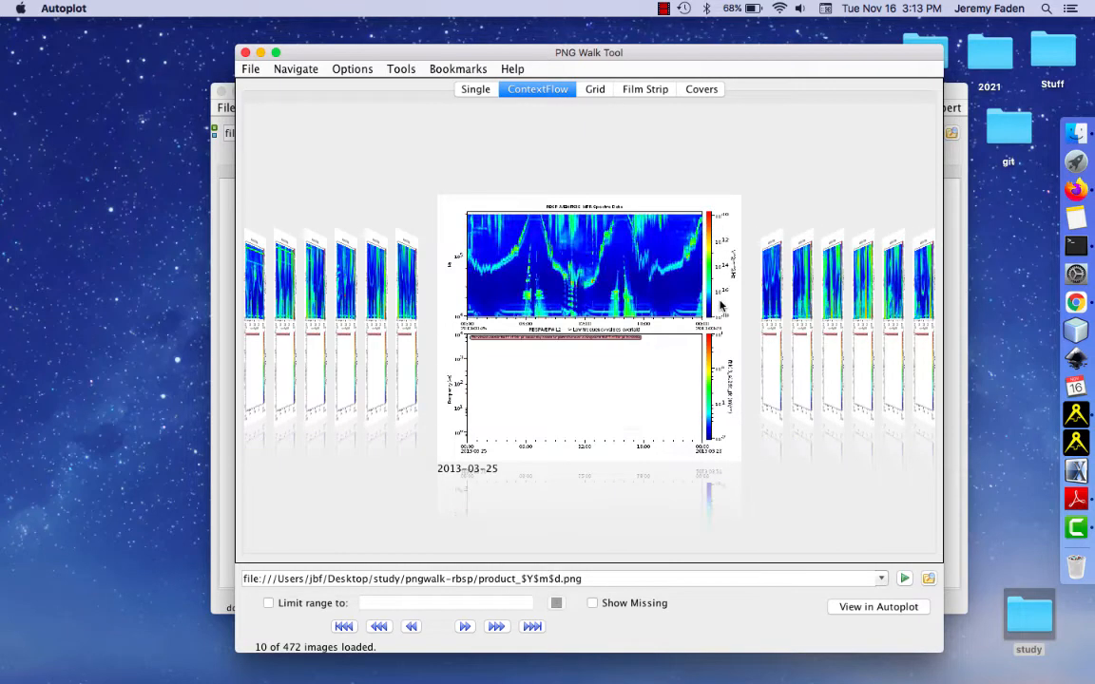
scroll(713, 312, "down", 10)
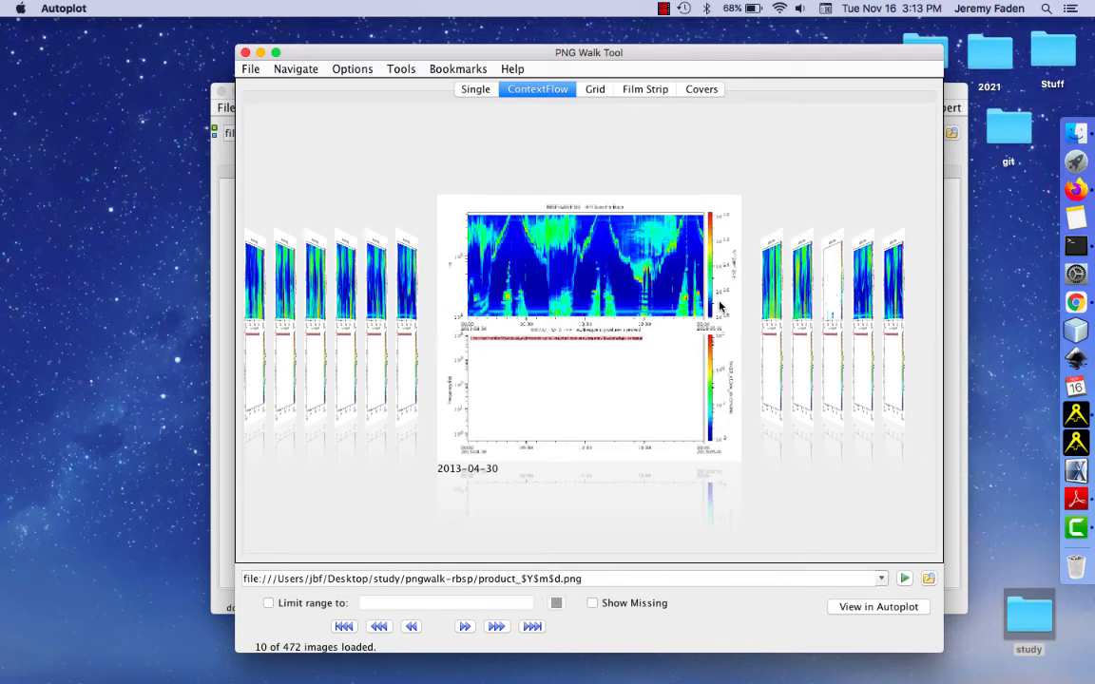
scroll(711, 317, "up", 10)
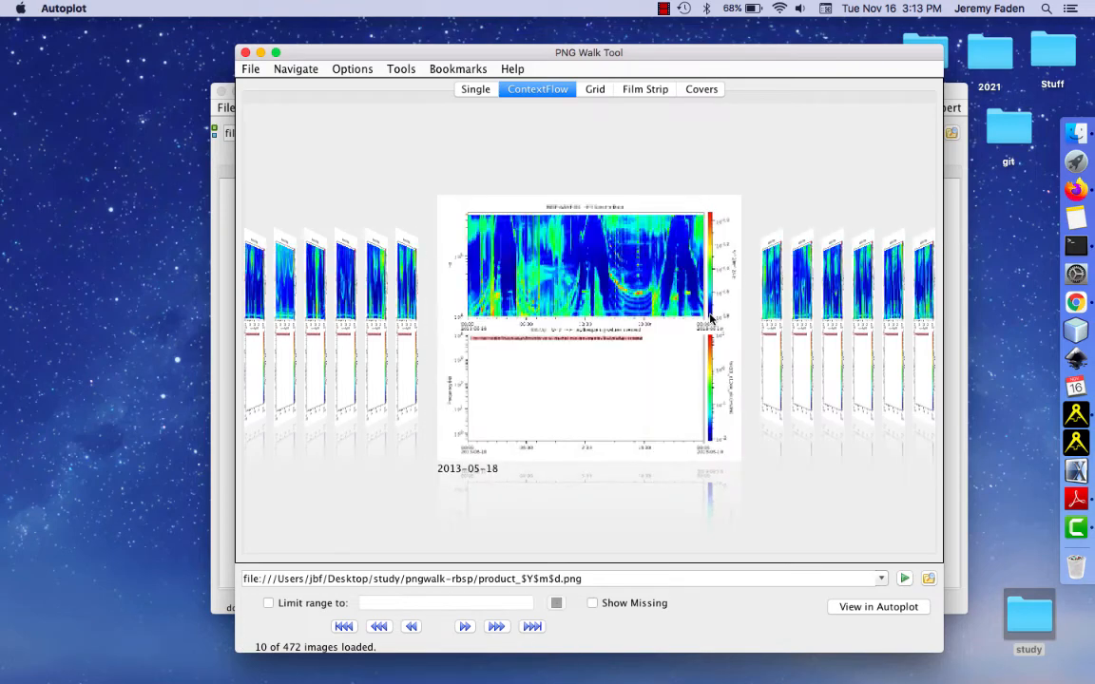
scroll(711, 317, "up", 3)
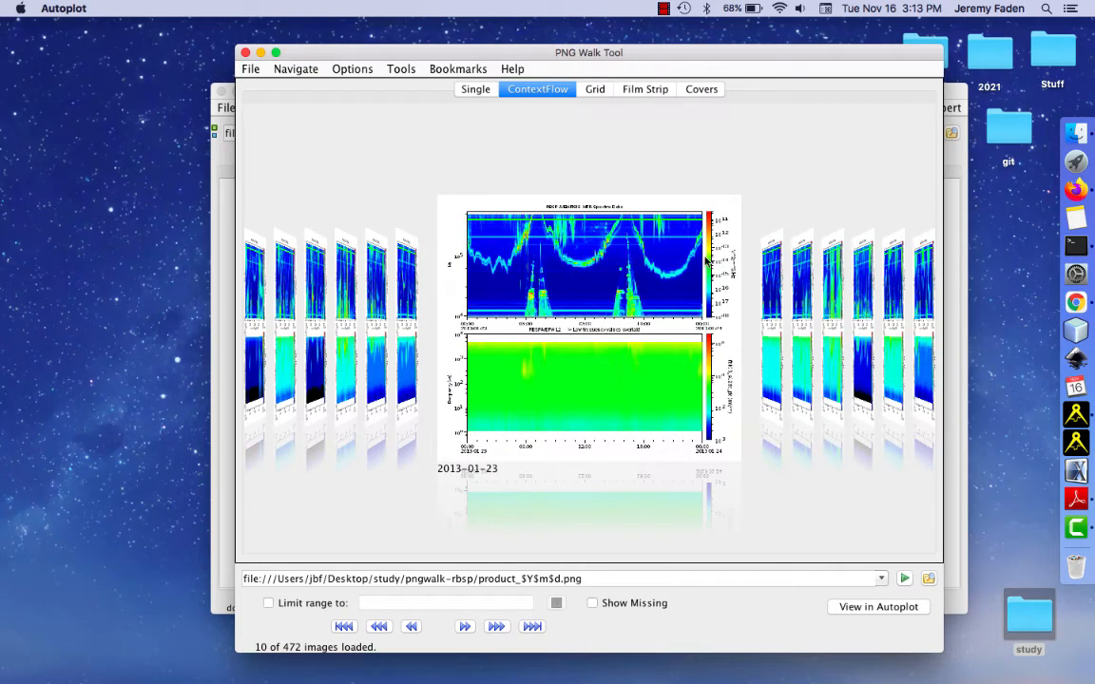
Examine the daily thumbnails in the Grid layout, starting from 2013-01-01
left_click(594, 91)
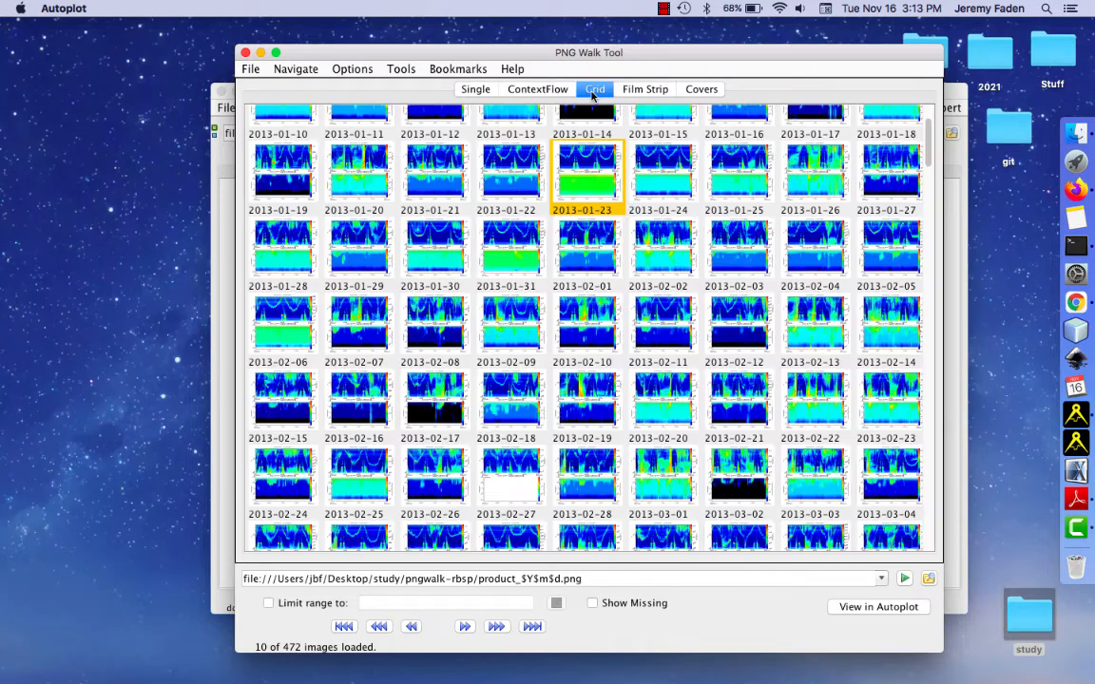
scroll(662, 282, "up", 20)
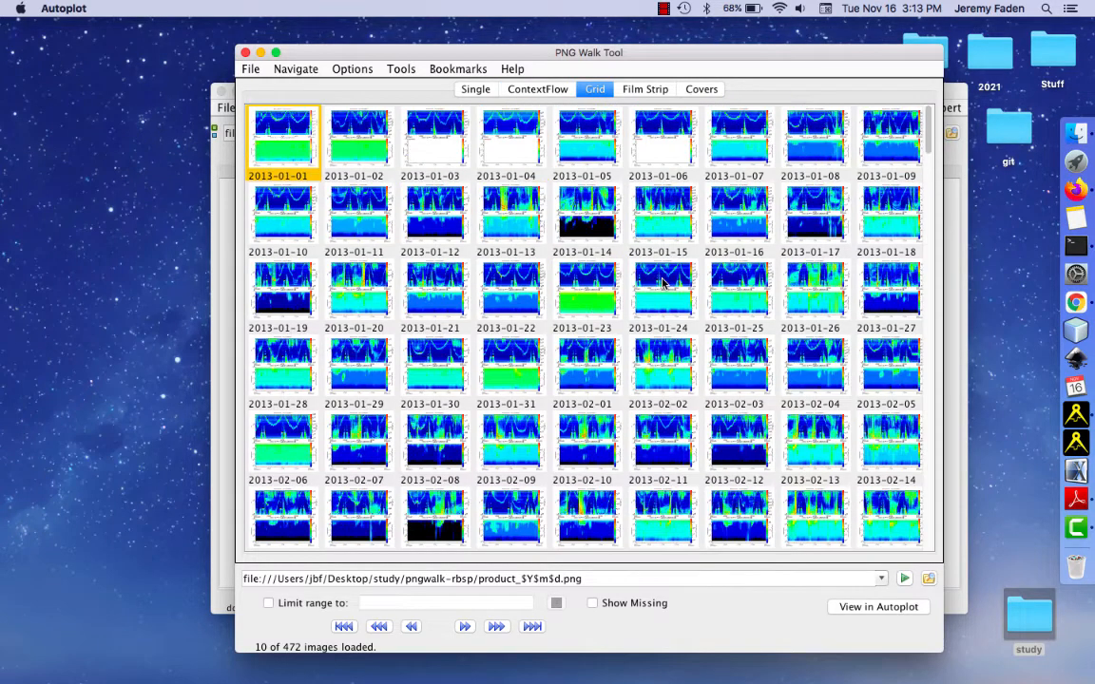
scroll(662, 282, "down", 16)
scroll(683, 283, "up", 15)
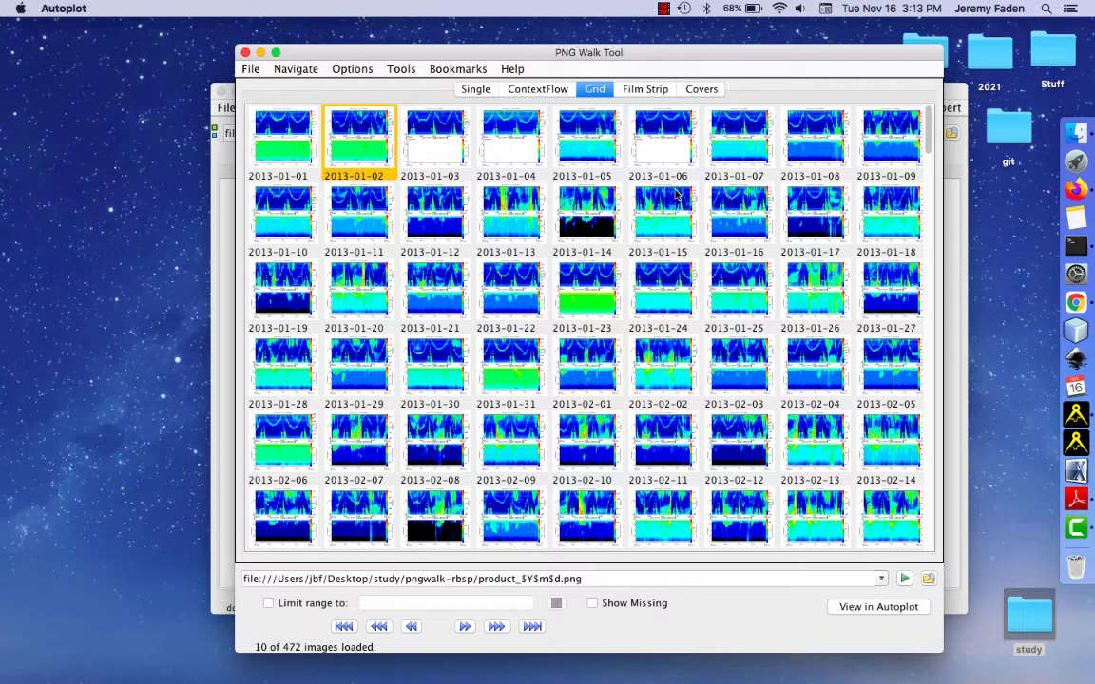
View the 2013-01-07 and 2013-01-05 images in the Film Strip layout, and look at the sequence in the Covers layout
left_click(646, 89)
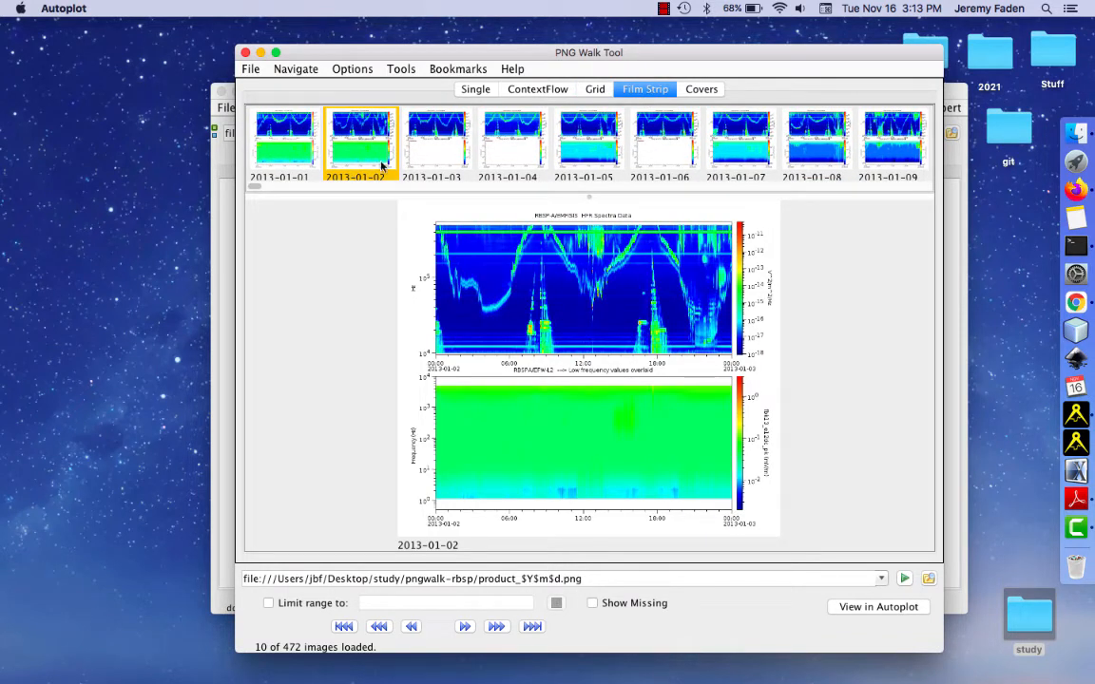
left_click(735, 162)
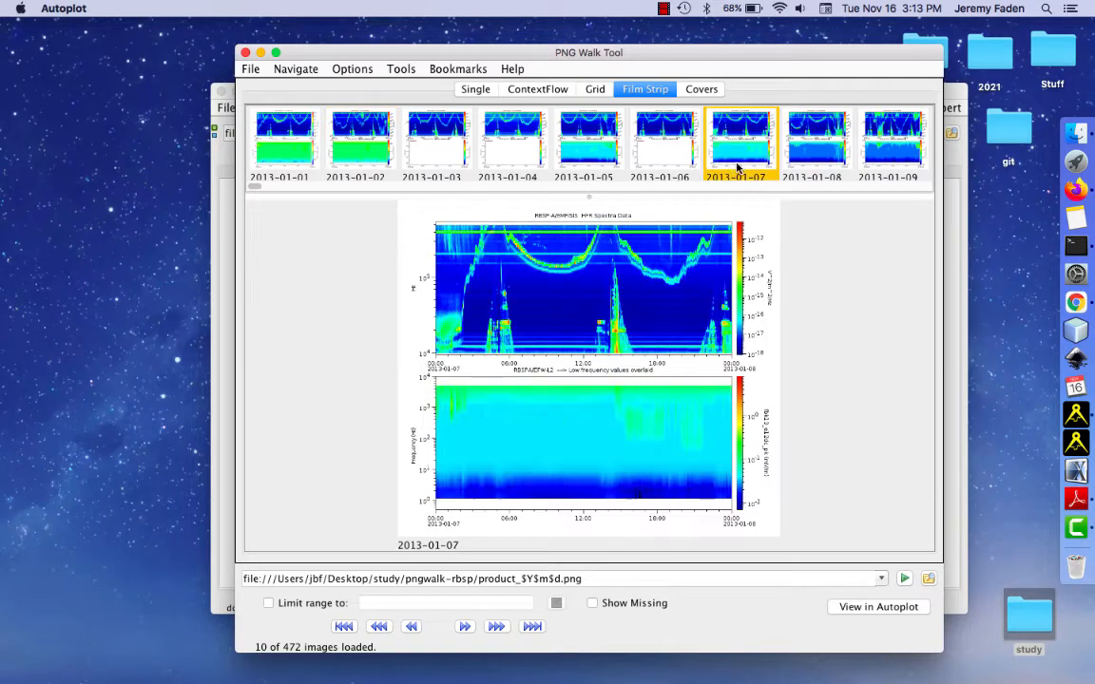
left_click(596, 165)
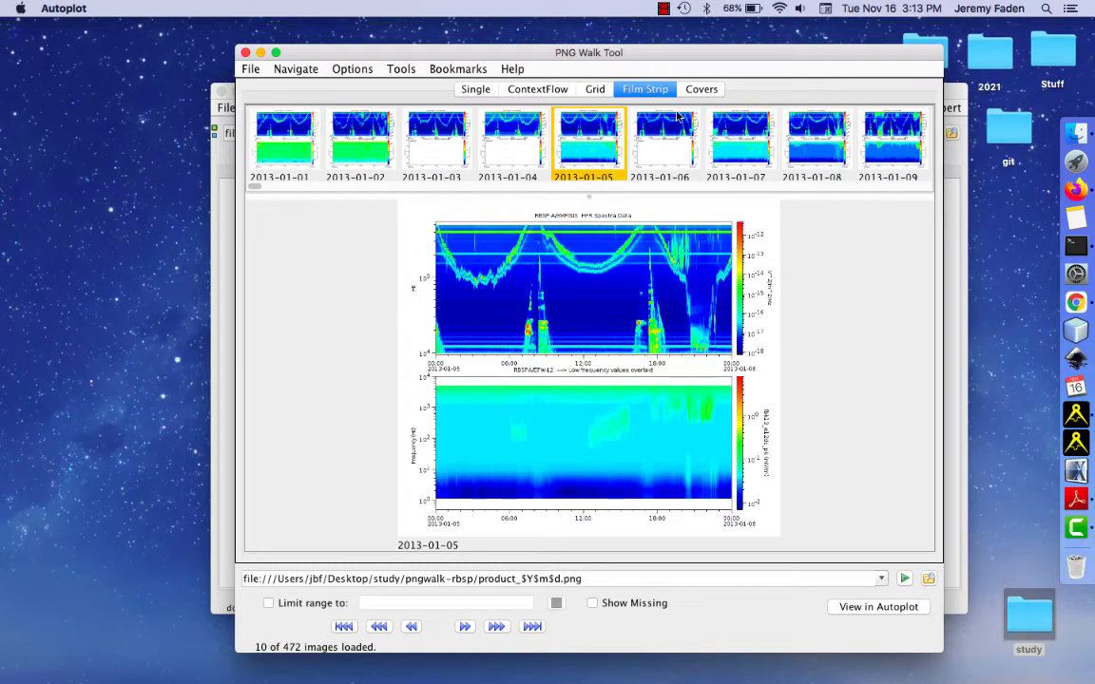
left_click(702, 89)
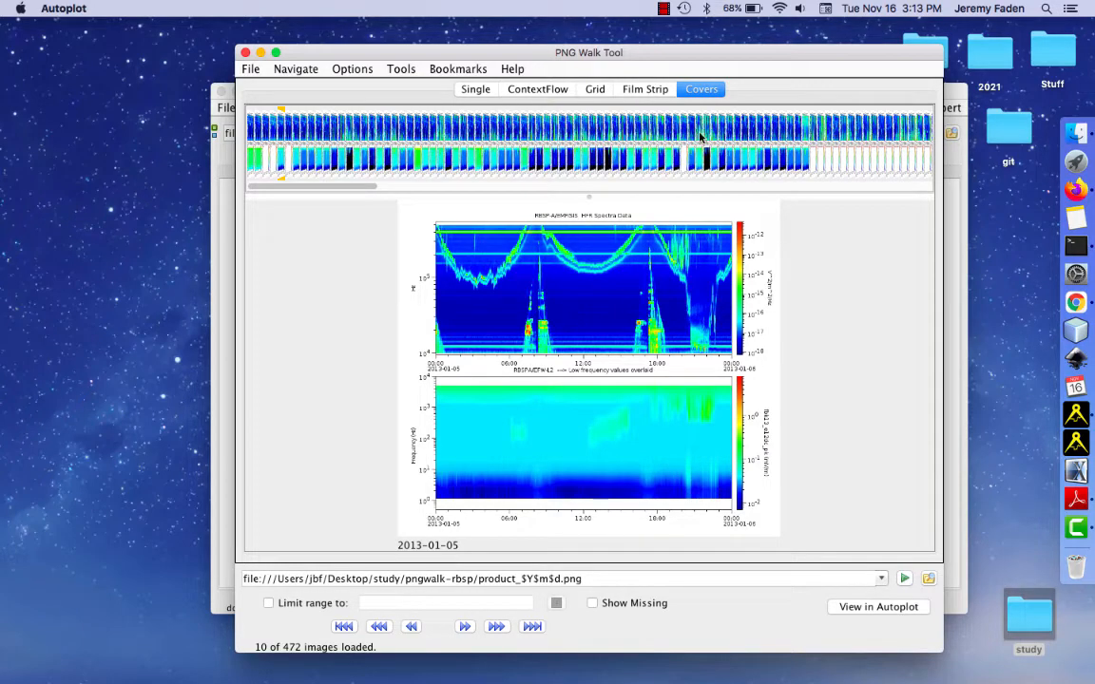
Return to the Film Strip layout and select the 2013-01-03 image
left_click(639, 92)
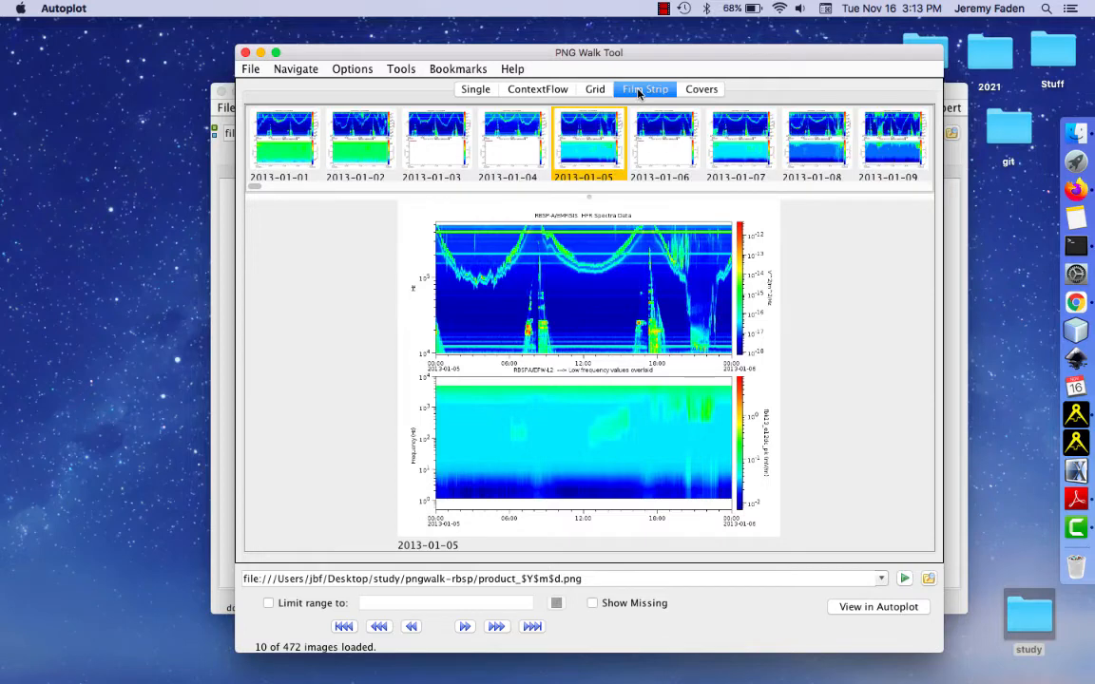
scroll(607, 249, "up", 3)
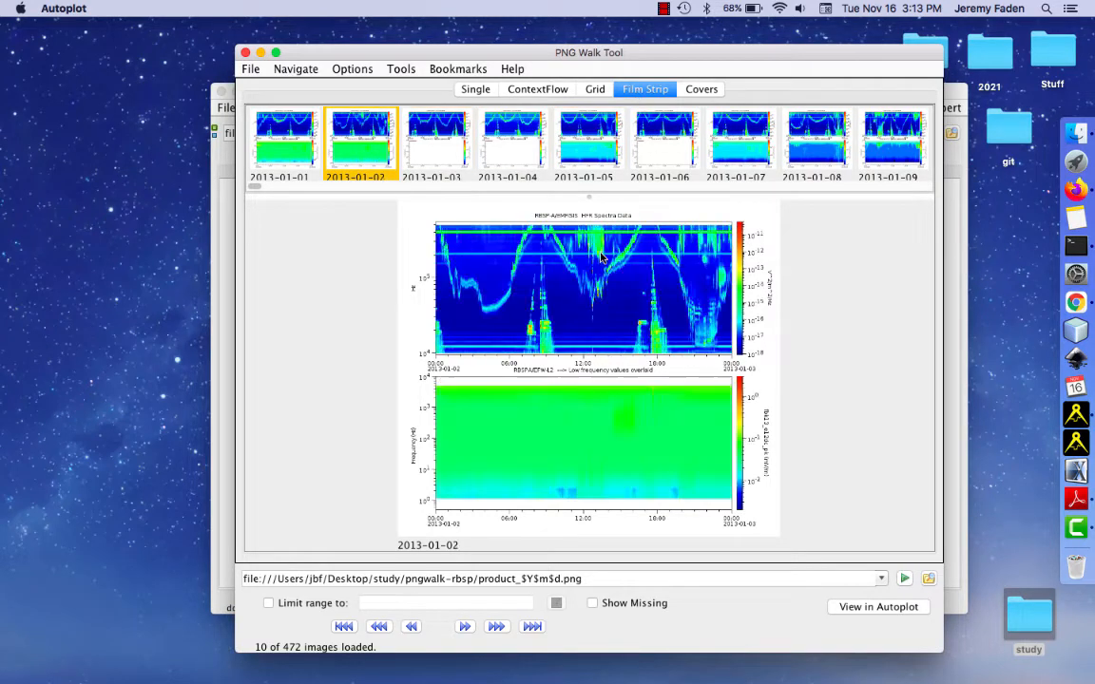
scroll(604, 253, "down", 1)
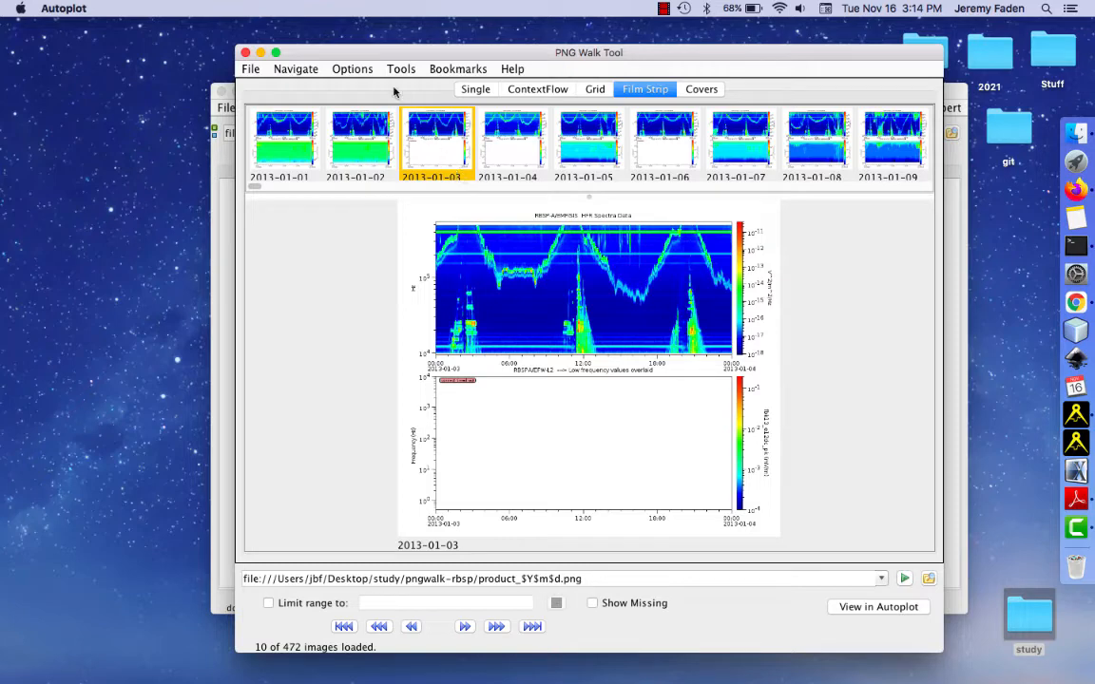
Start the Quality Control tool and detach it into its own window beside the PNG Walk film strip
left_click(347, 69)
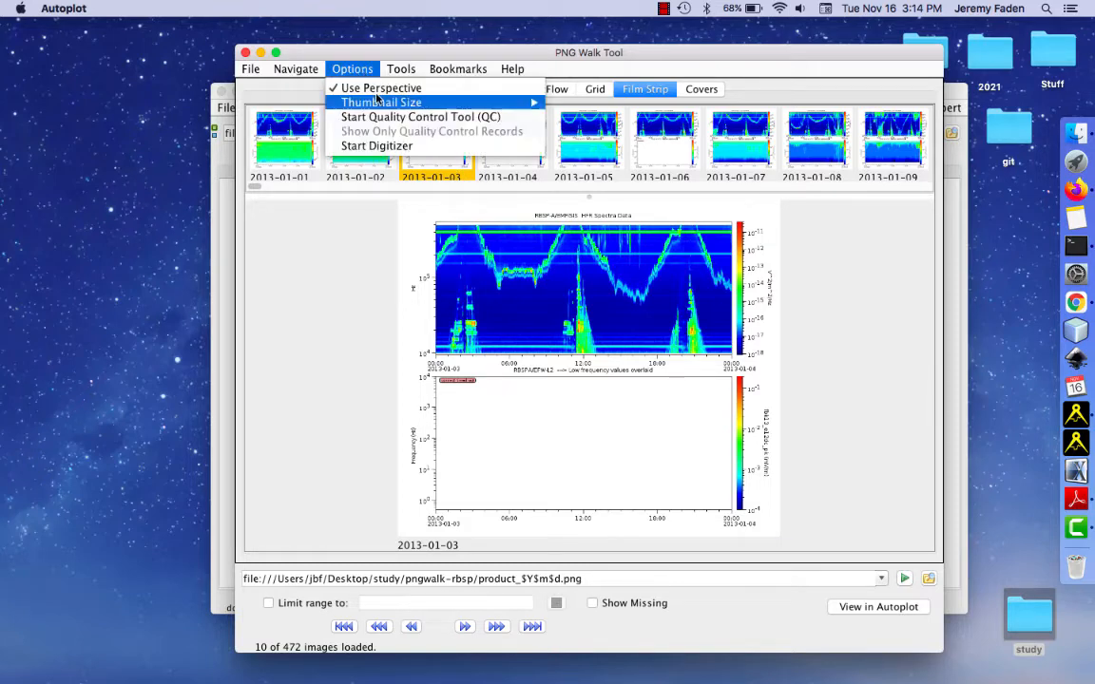
left_click(347, 114)
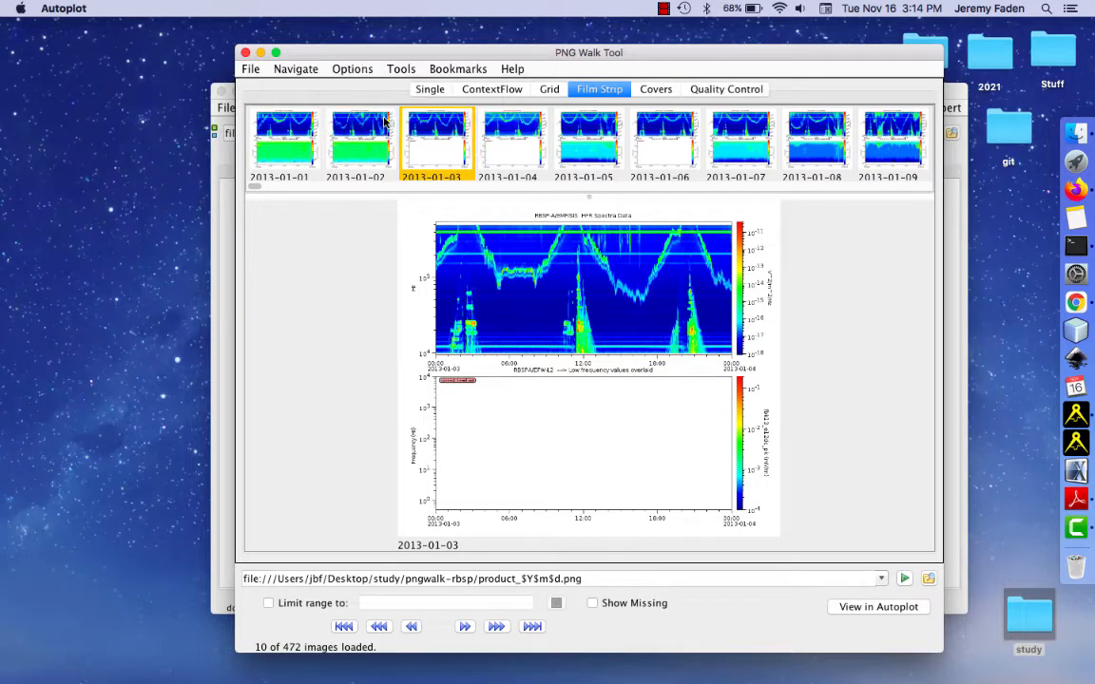
left_click(723, 88)
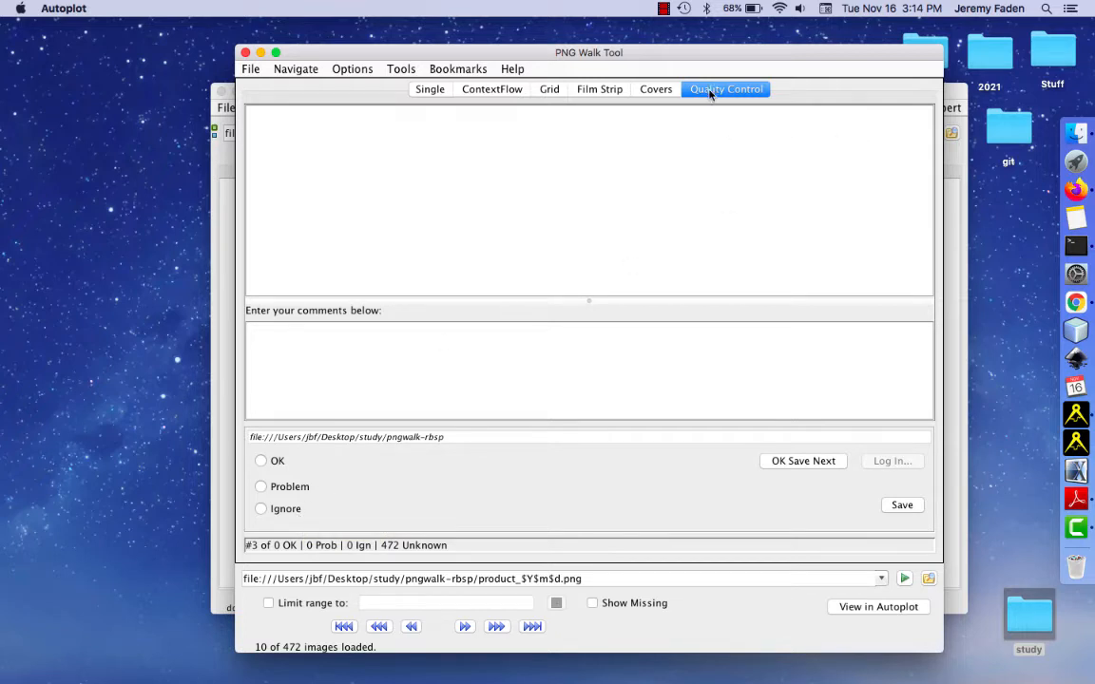
left_click_drag(714, 94, 1062, 138)
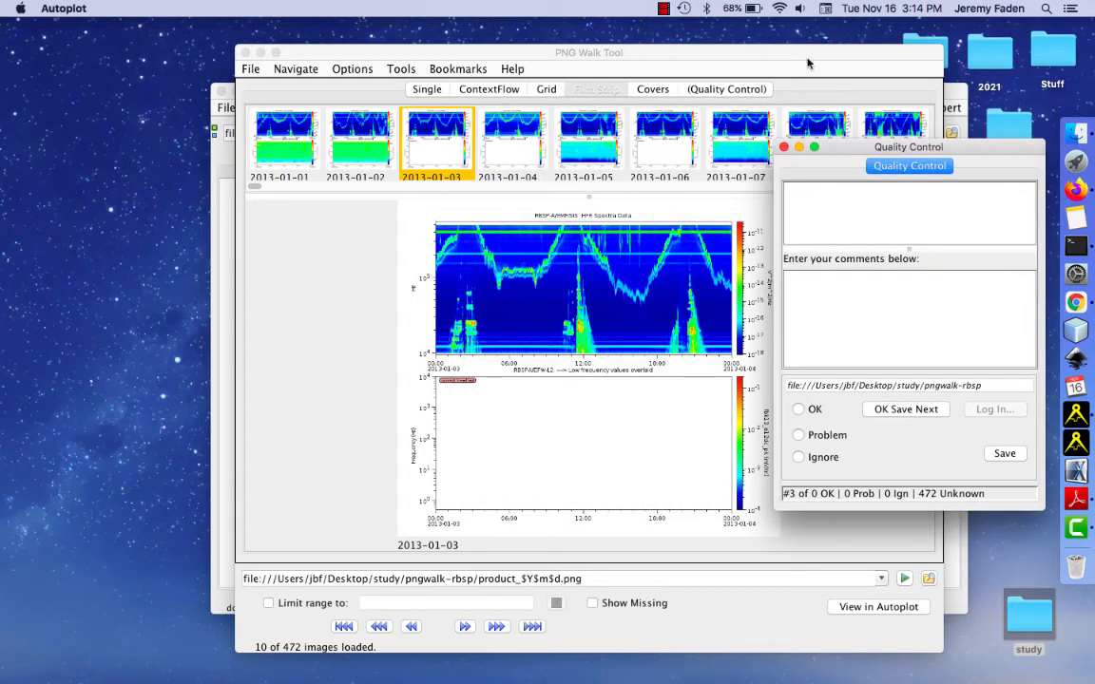
left_click_drag(808, 63, 629, 53)
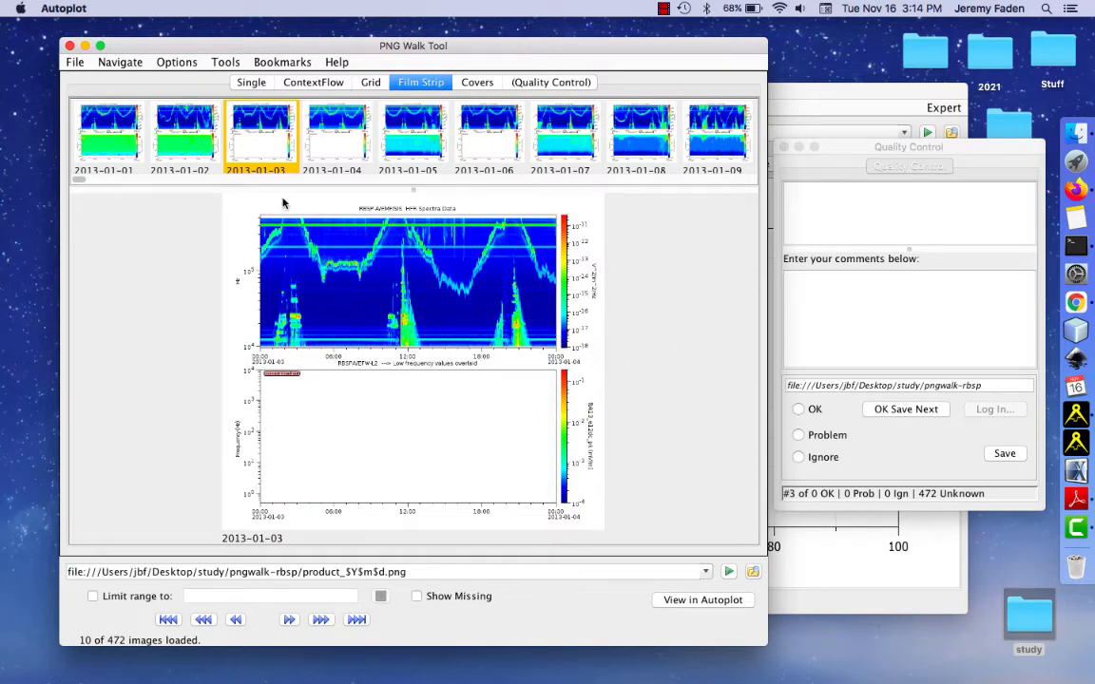
Save a Problem quality-control record for the 2013-01-03 image and select the 2013-01-04 image
left_click(816, 434)
left_click(1005, 454)
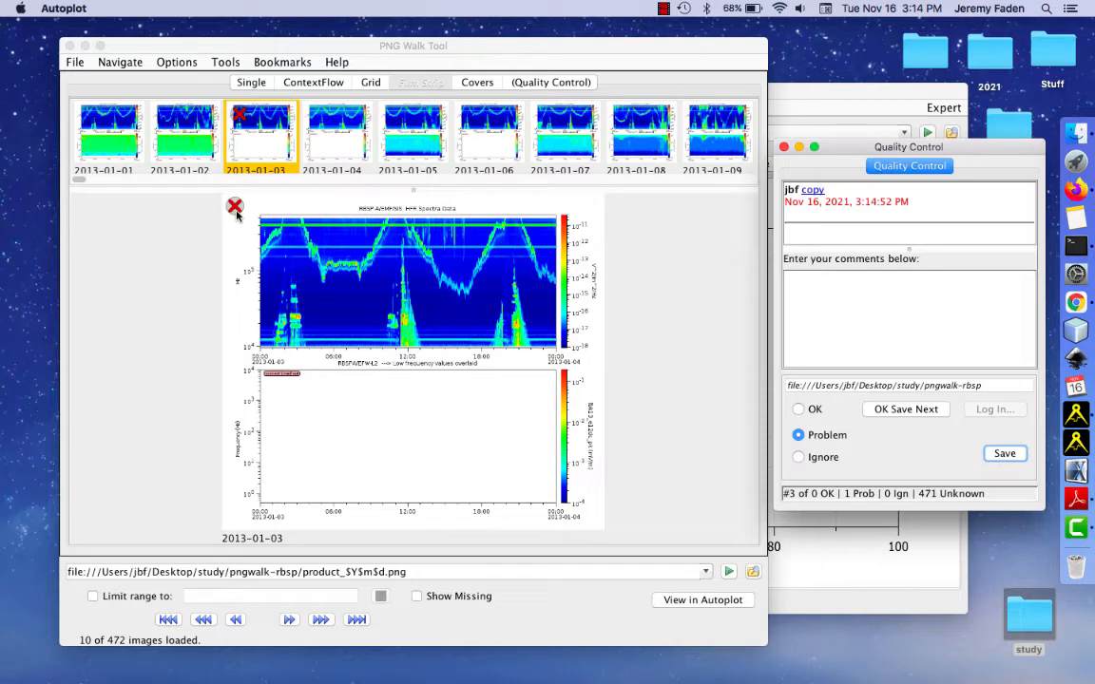
left_click(301, 143)
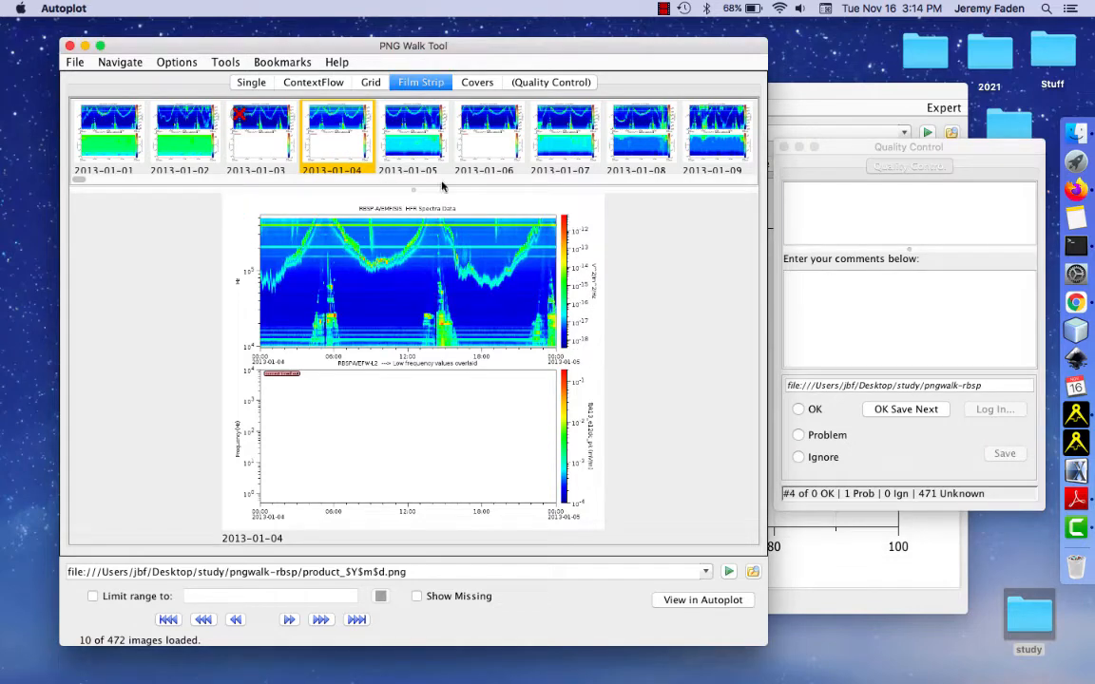
Save Problem quality-control records for the 2013-01-04 and 2013-01-06 images
left_click(805, 435)
left_click(1003, 454)
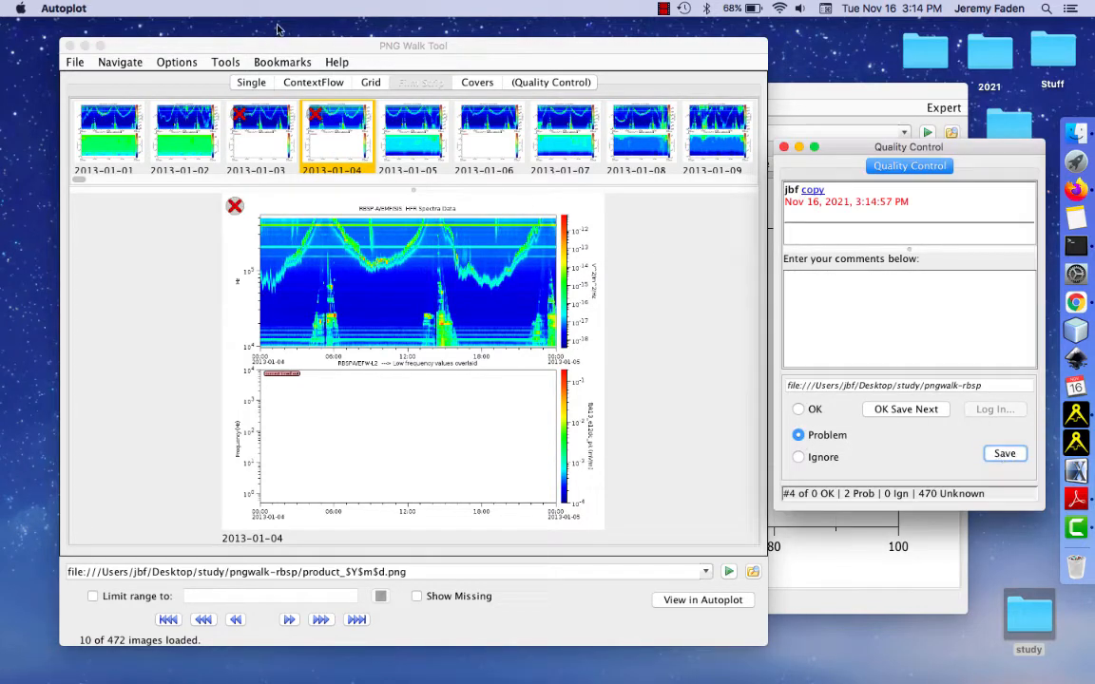
left_click(432, 122)
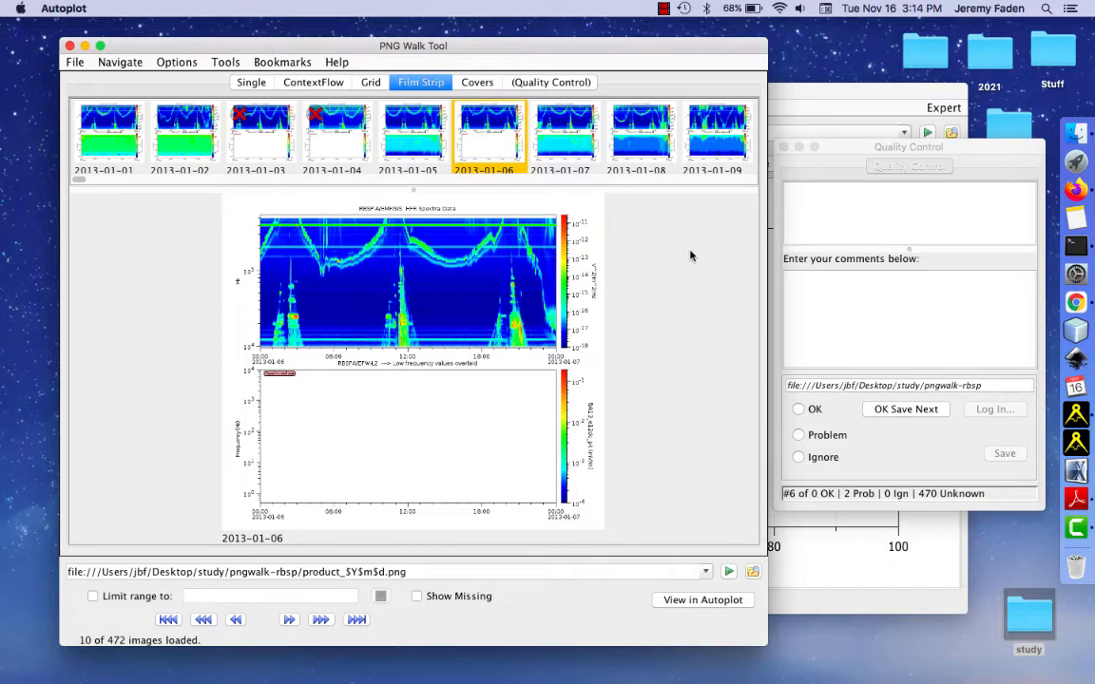
left_click(798, 435)
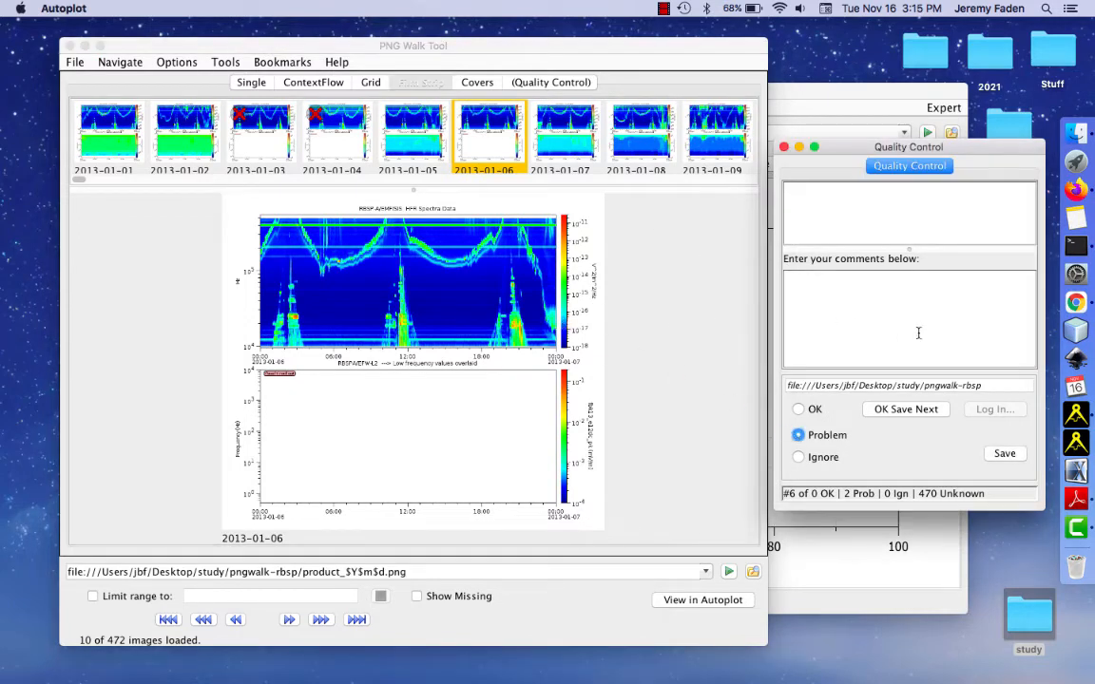
left_click(1005, 453)
Select the 2013-01-09 image in the film strip and save an OK quality-control record for it
scroll(642, 340, "down", 5)
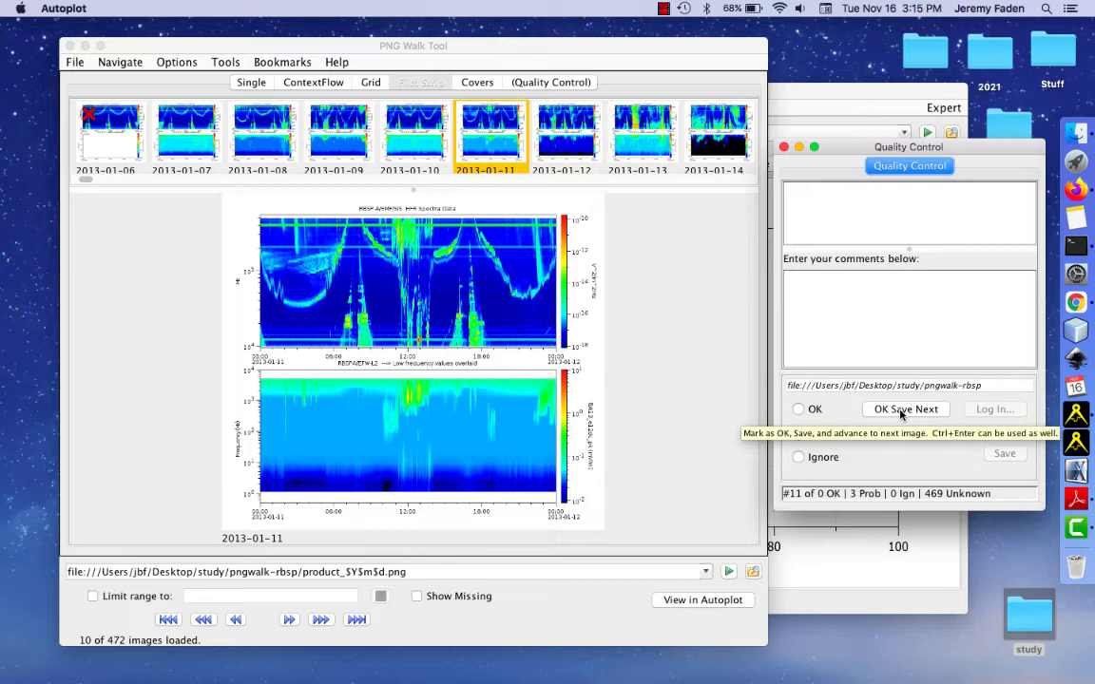
left_click(340, 147)
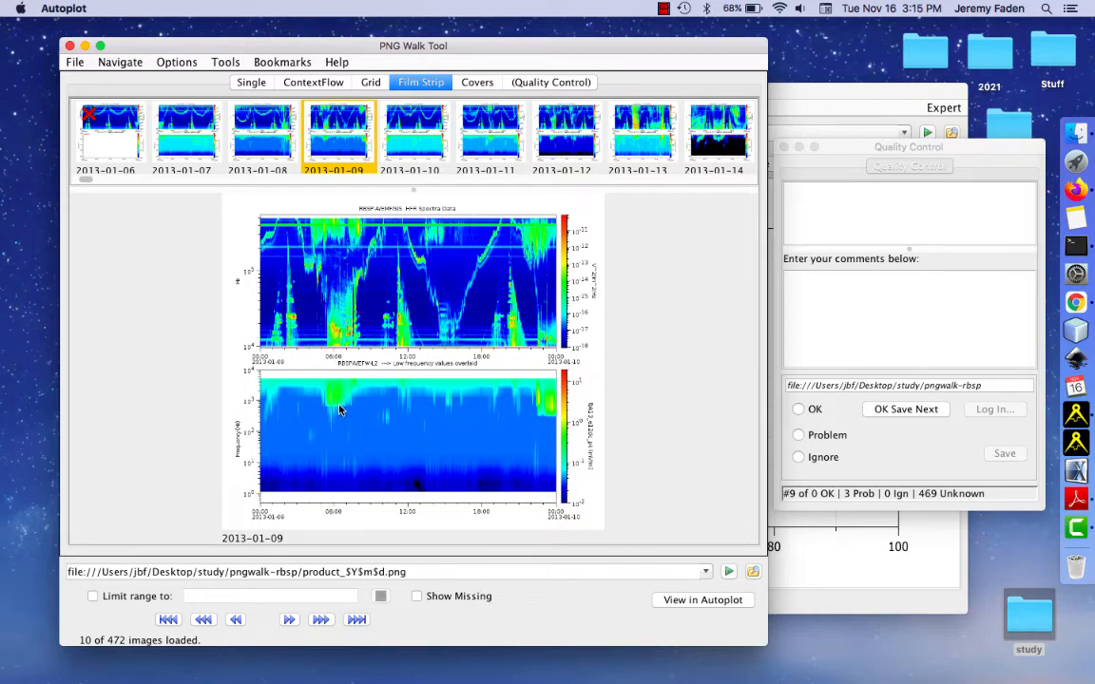
left_click(801, 409)
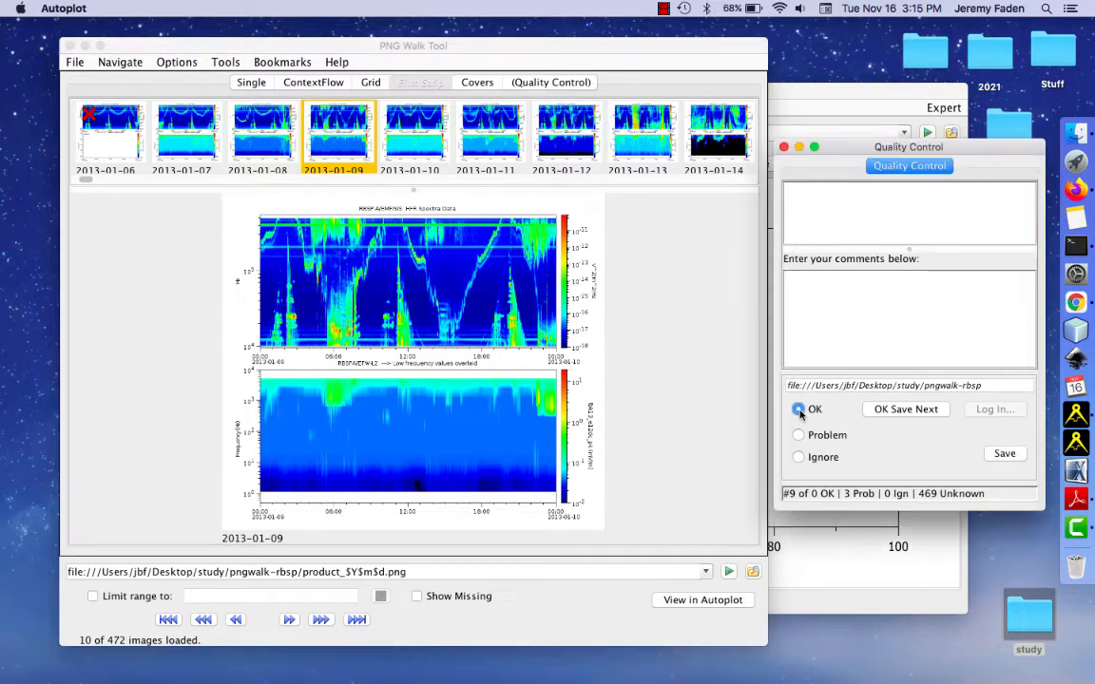
left_click(1005, 453)
Advance to the 2013-01-15 image and save an OK quality-control record with the comment "Possibly"
scroll(571, 437, "down", 5)
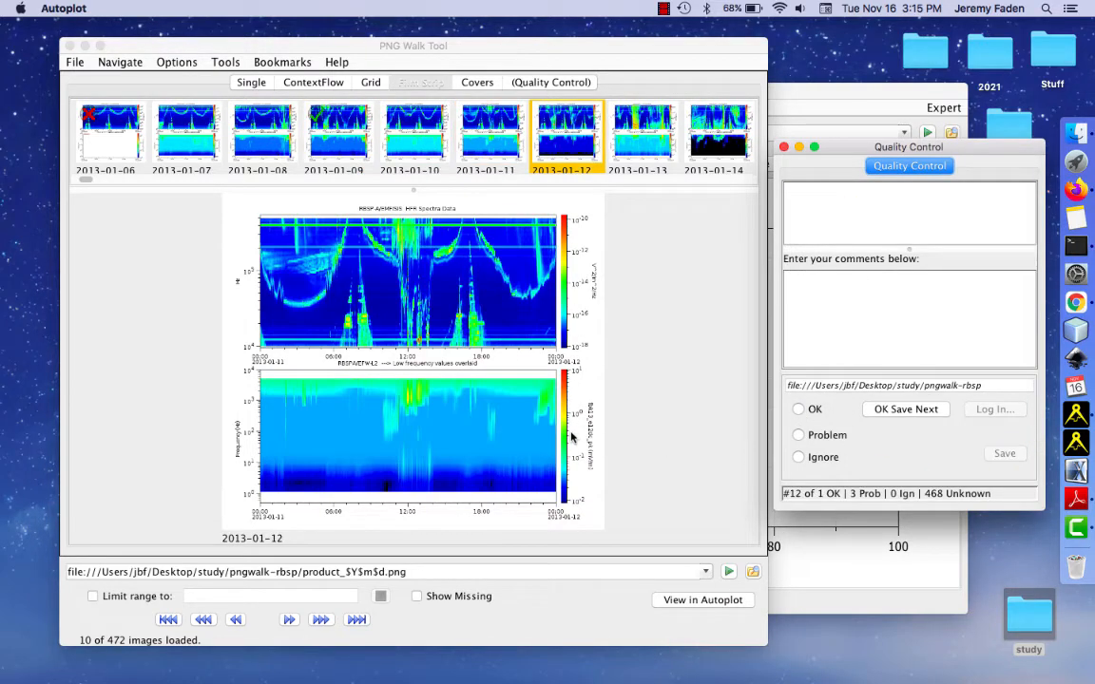
scroll(573, 436, "down", 2)
scroll(572, 436, "up", 1)
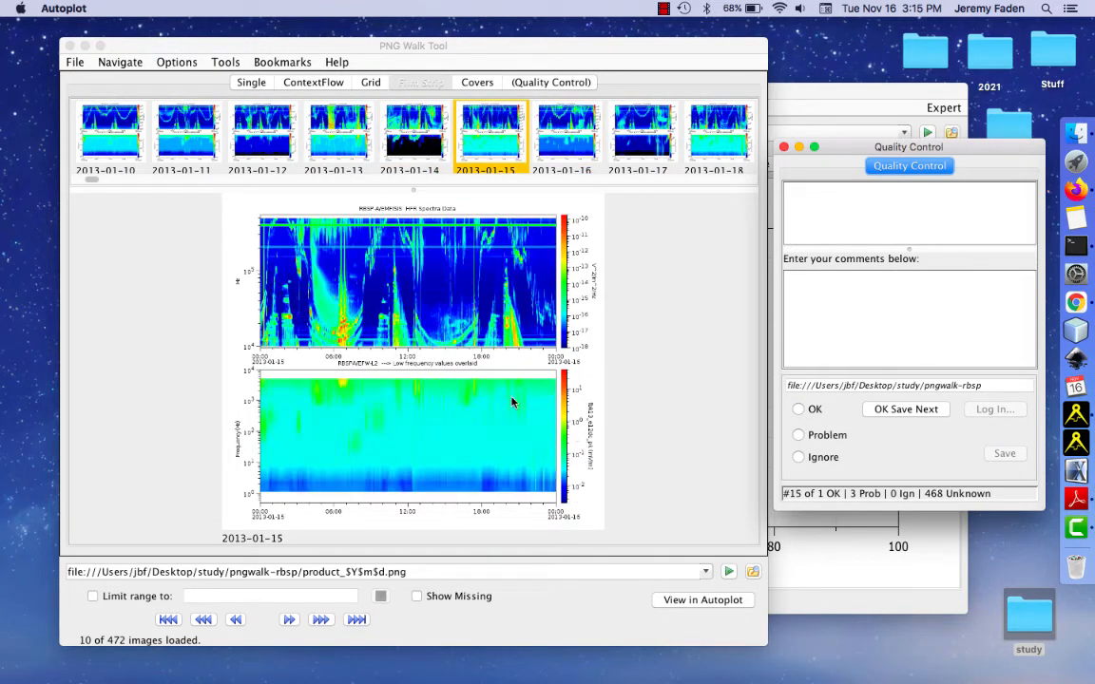
left_click(800, 409)
left_click(844, 328)
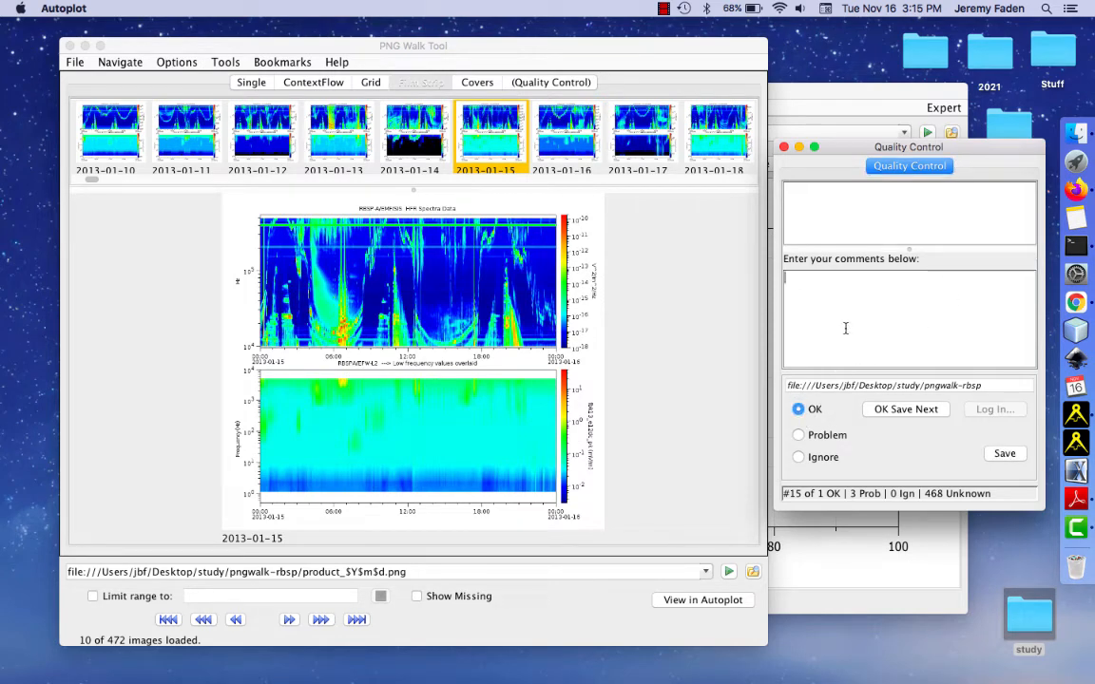
type("Possibly")
left_click(1004, 454)
Browse through the reviewed images in the film strip and return to 2013-01-15 to view its saved record
scroll(345, 275, "up", 6)
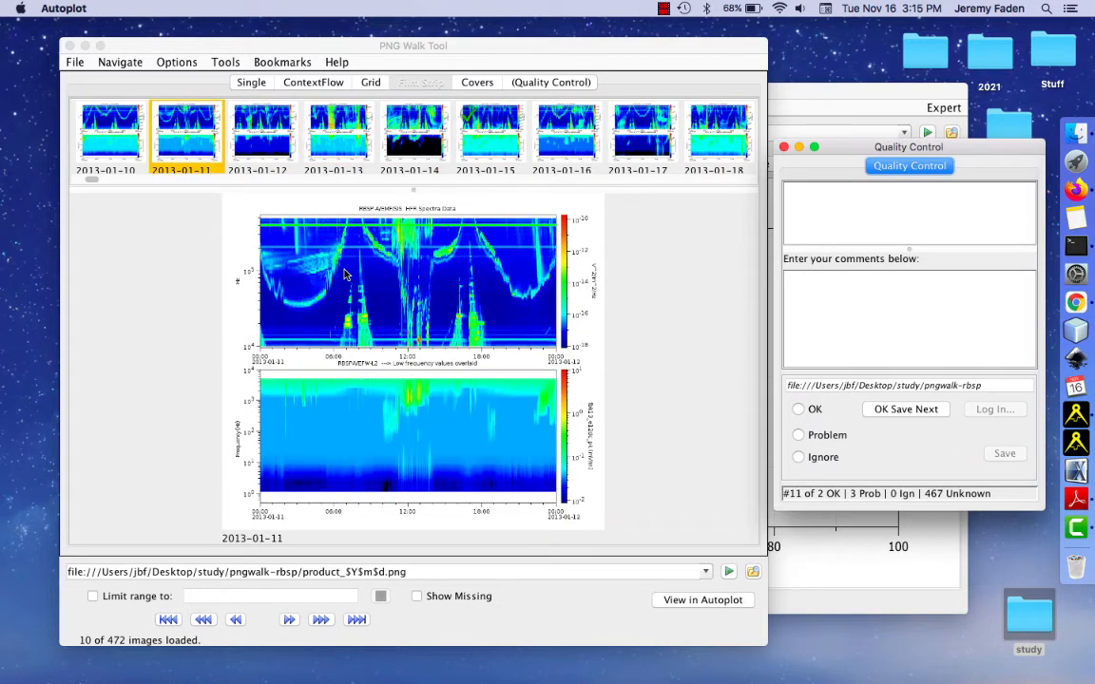
scroll(345, 275, "up", 3)
scroll(352, 275, "down", 3)
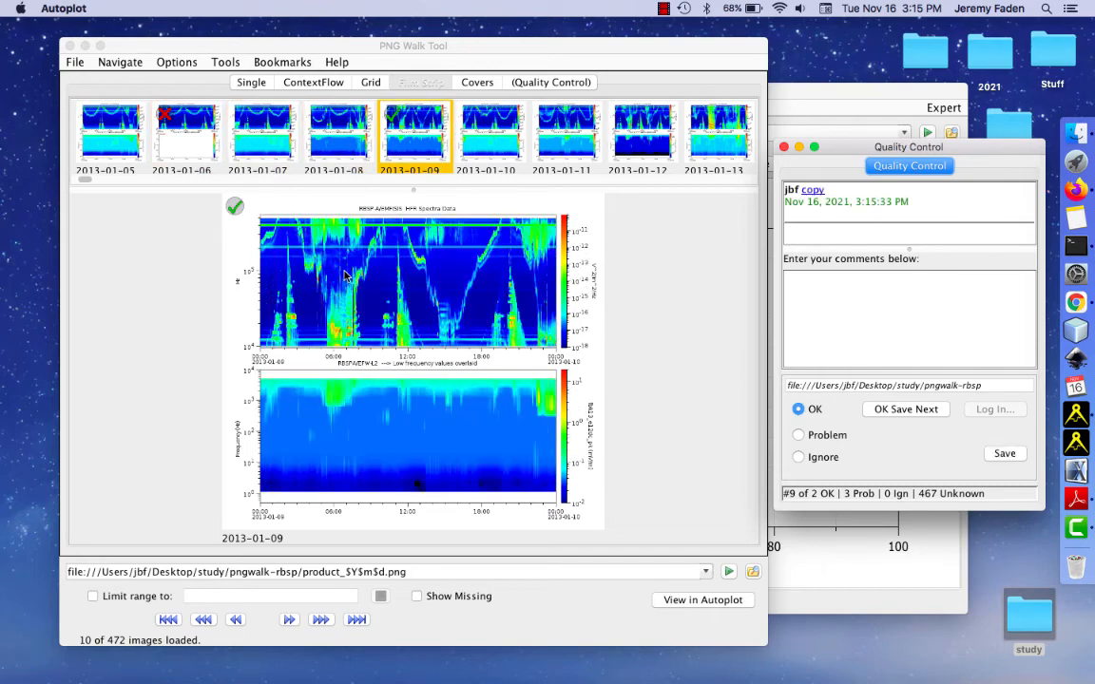
scroll(355, 275, "down", 11)
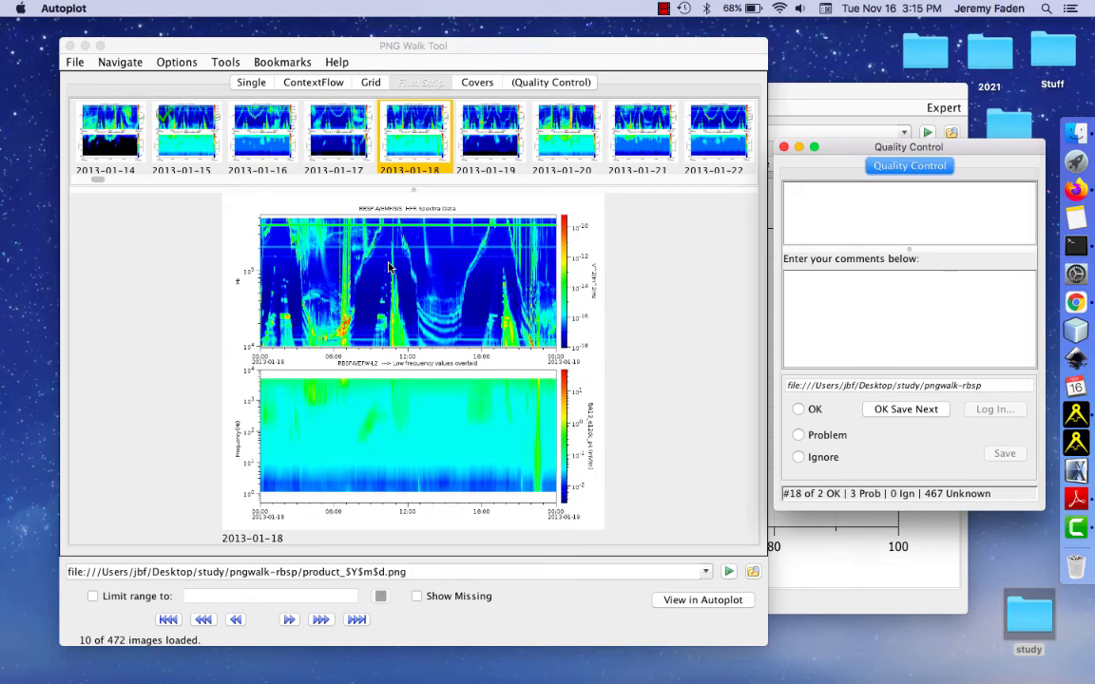
scroll(389, 269, "up", 2)
left_click(184, 136)
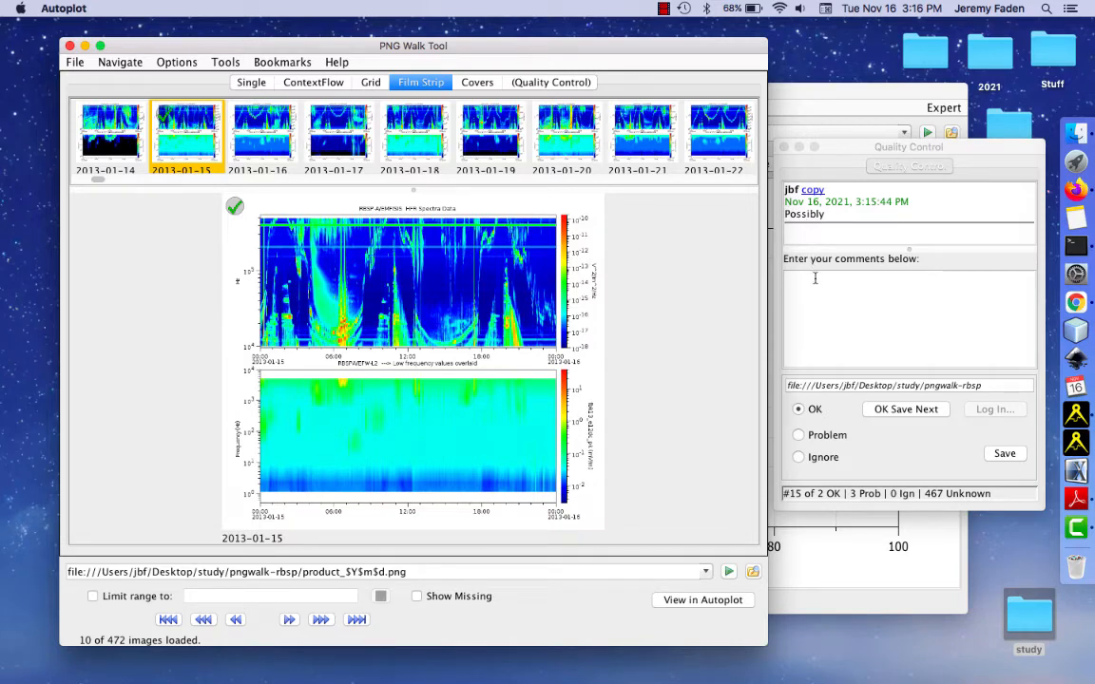
Switch to Terminal and change the working directory to the Desktop/study/pngwalk-rbsp folder
left_click(1076, 246)
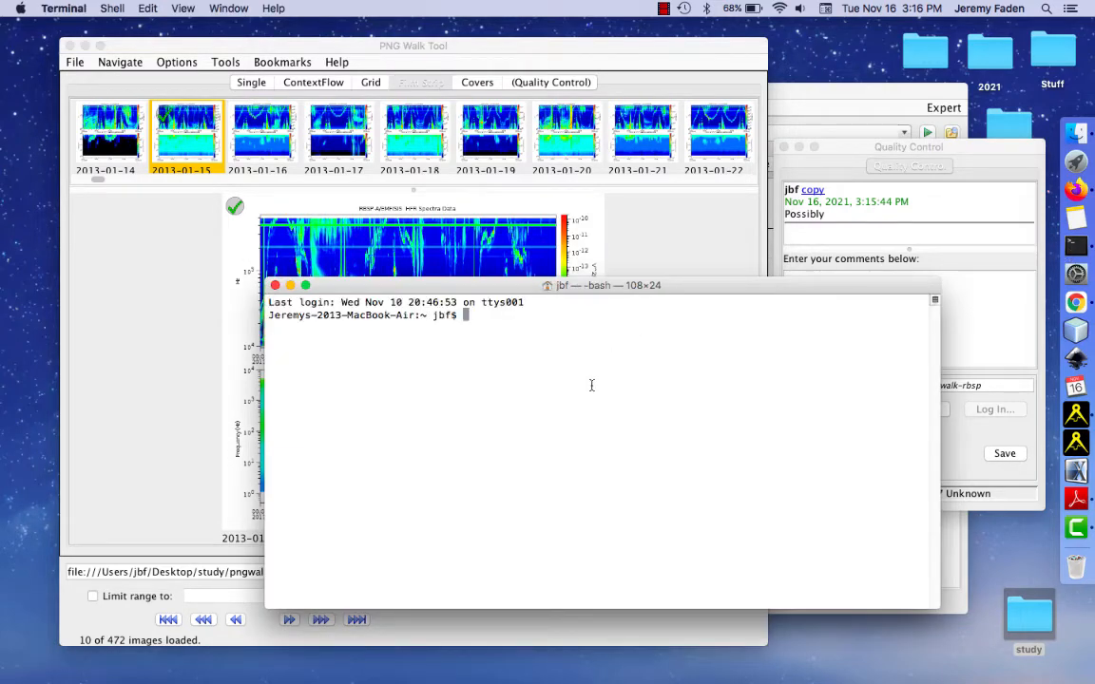
type("cd /Users/jbf/Desk")
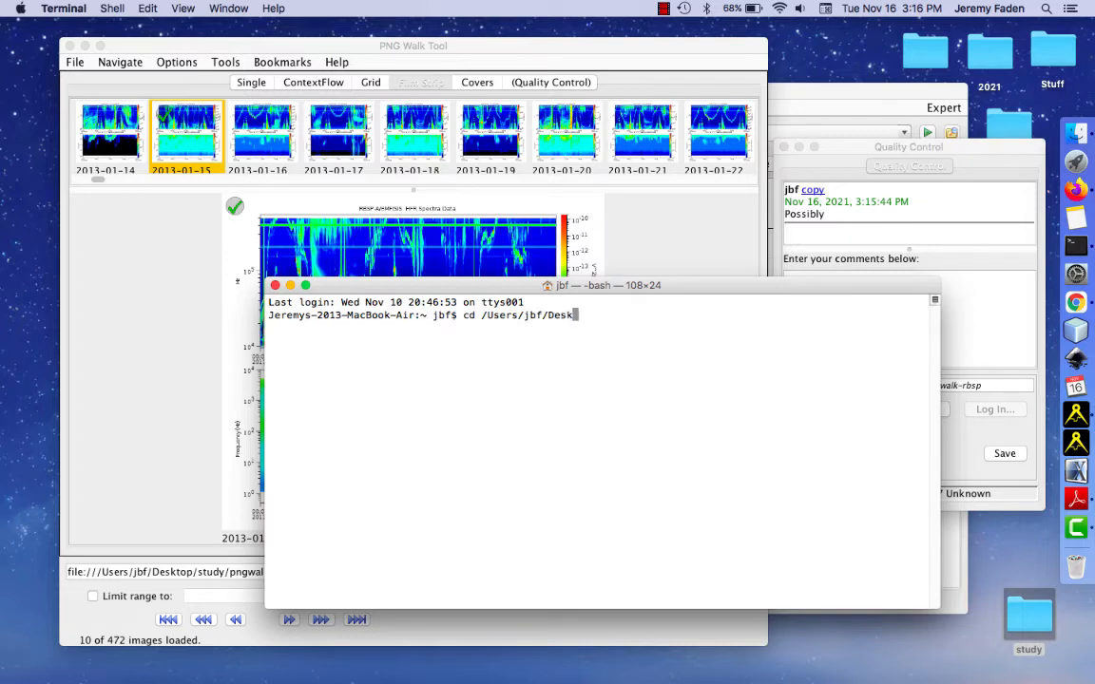
type("top/study/")
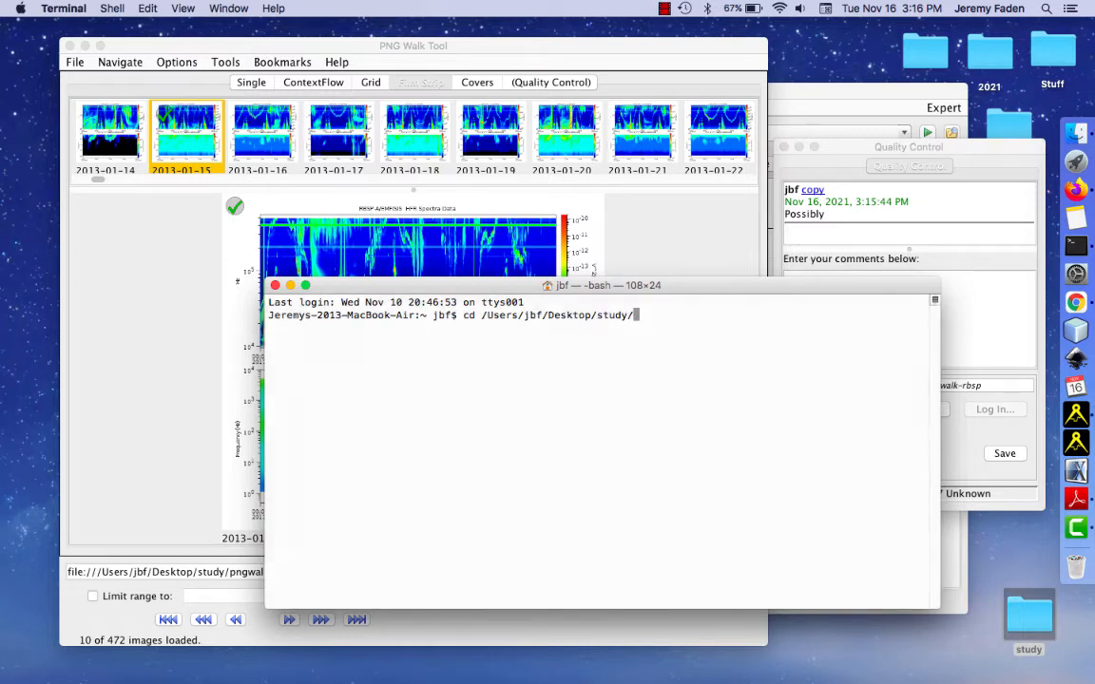
key("Tab")
key("Tab")
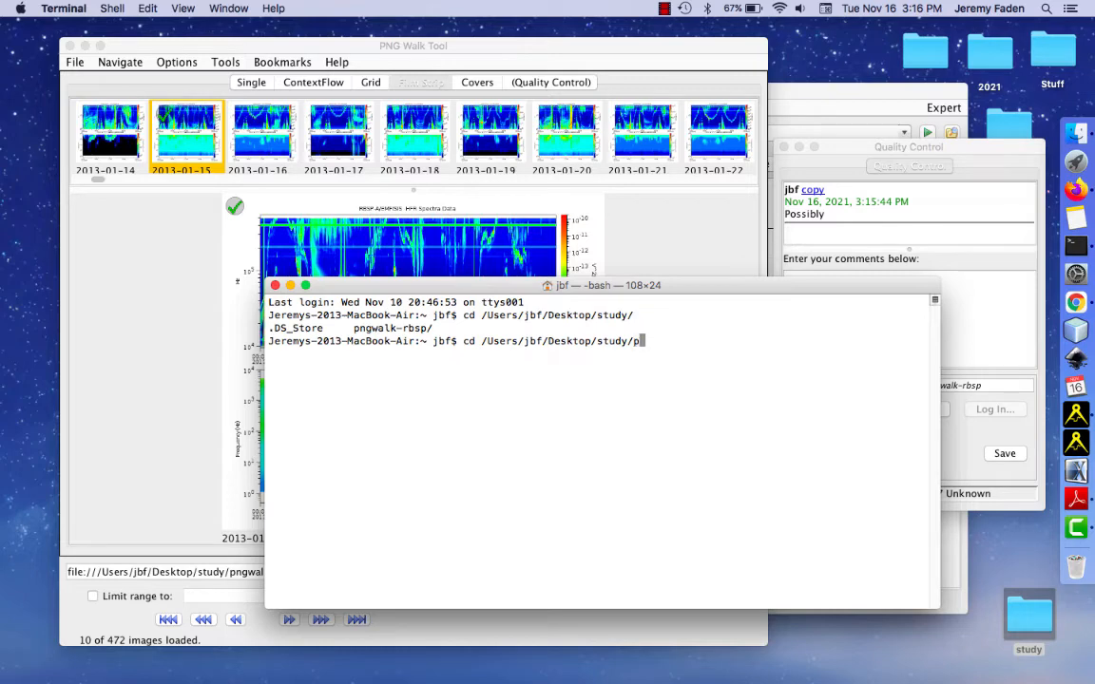
type("p")
key("Tab")
key("Return")
List the files in the pngwalk-rbsp folder with ls and look through the listing for quality-control files
type("ls")
key("Return")
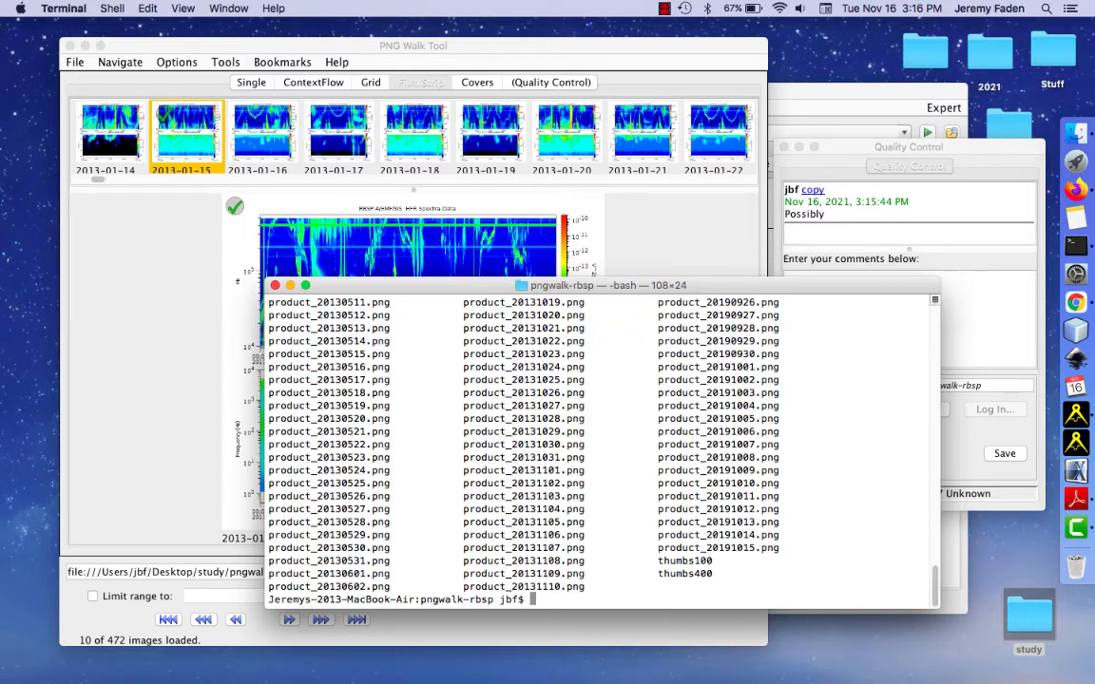
scroll(598, 378, "up", 15)
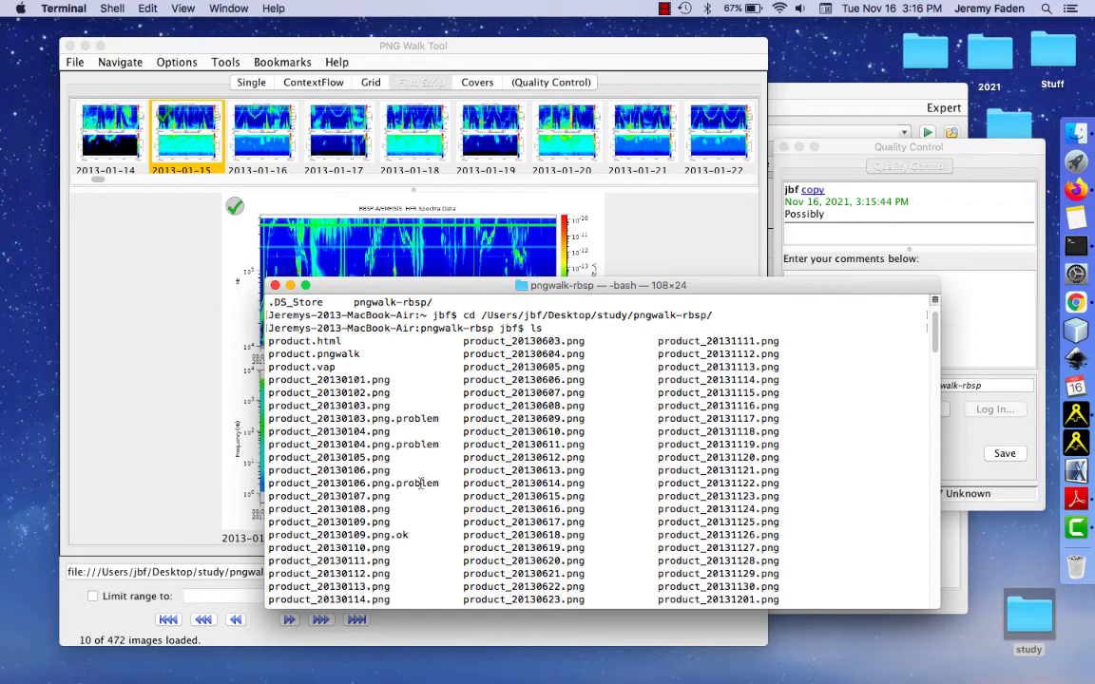
scroll(428, 481, "down", 10)
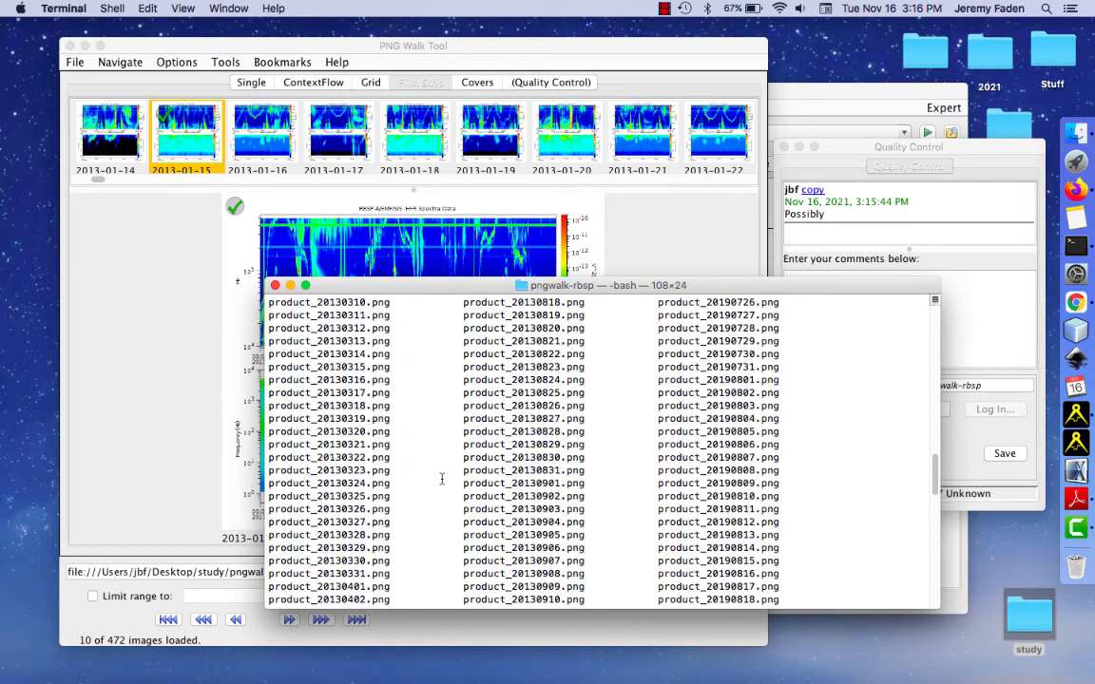
scroll(441, 478, "down", 8)
List only the quality-control files with ls, first those matching *.ok and then those matching *.problem
type("ls ")
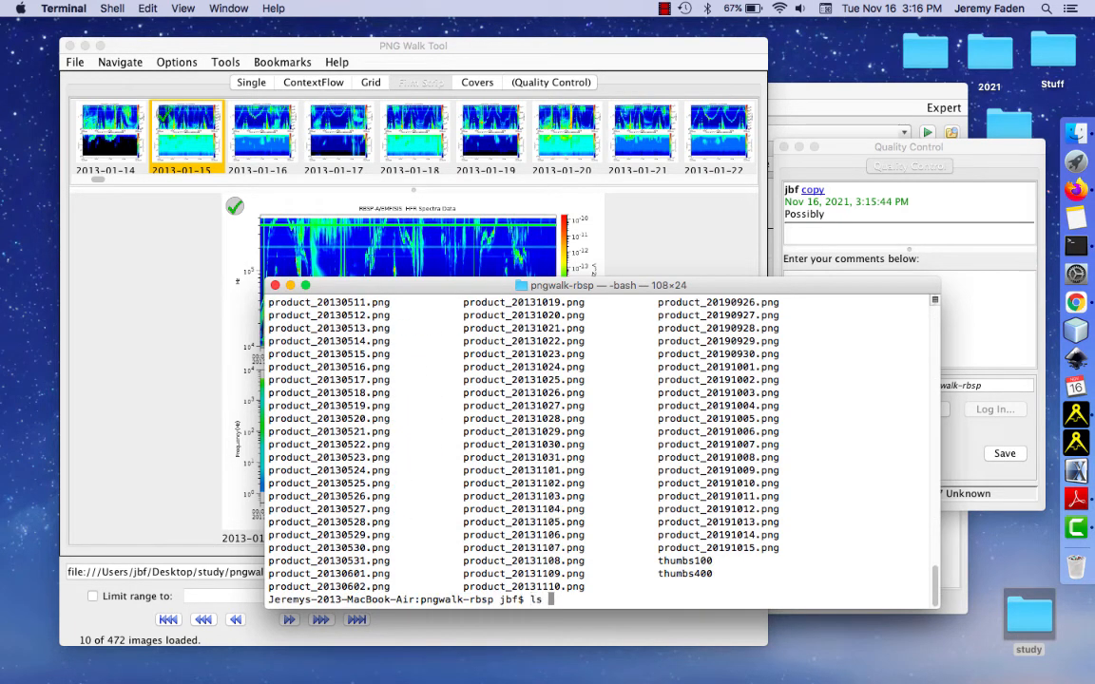
type("*.ok")
key("Return")
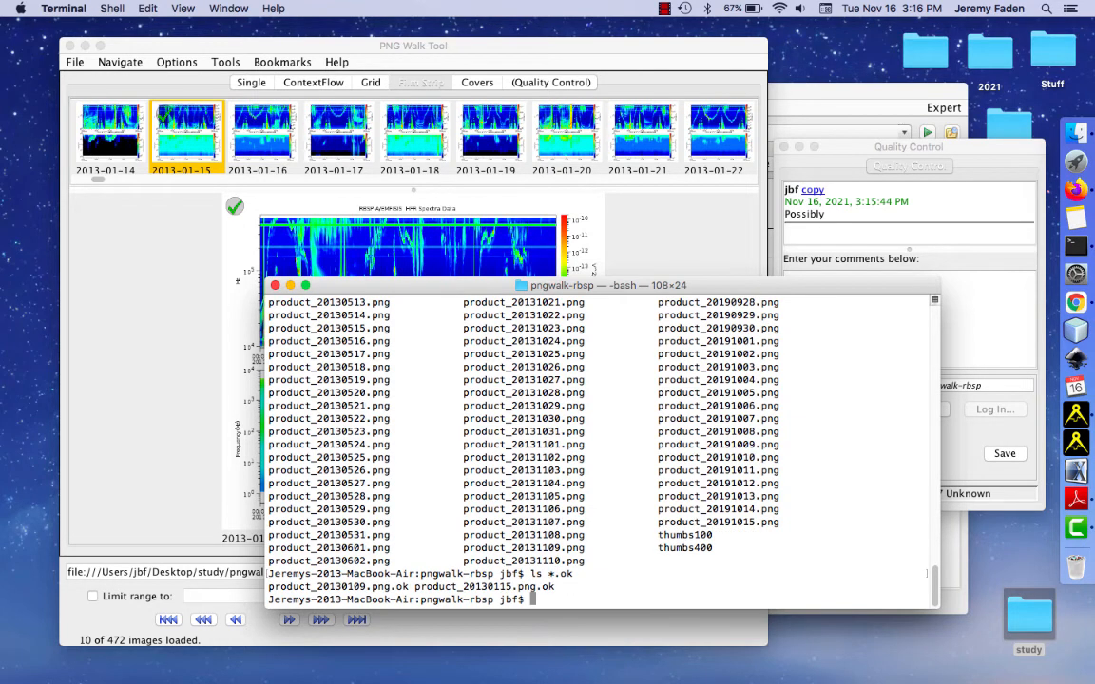
type("ls *.problem")
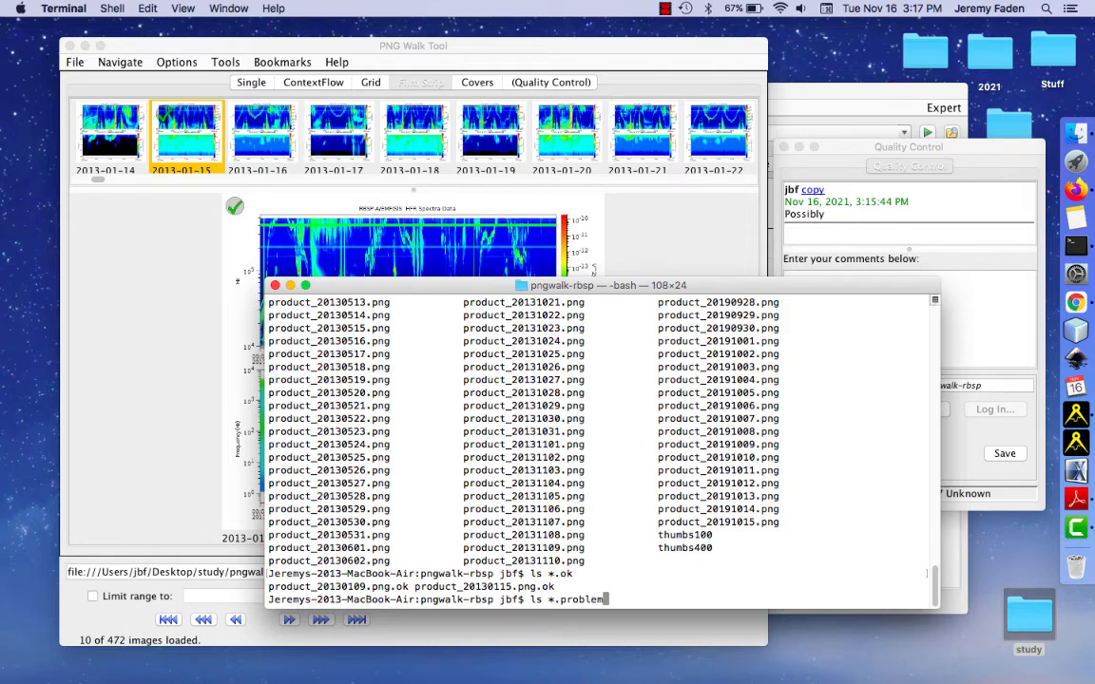
key("Return")
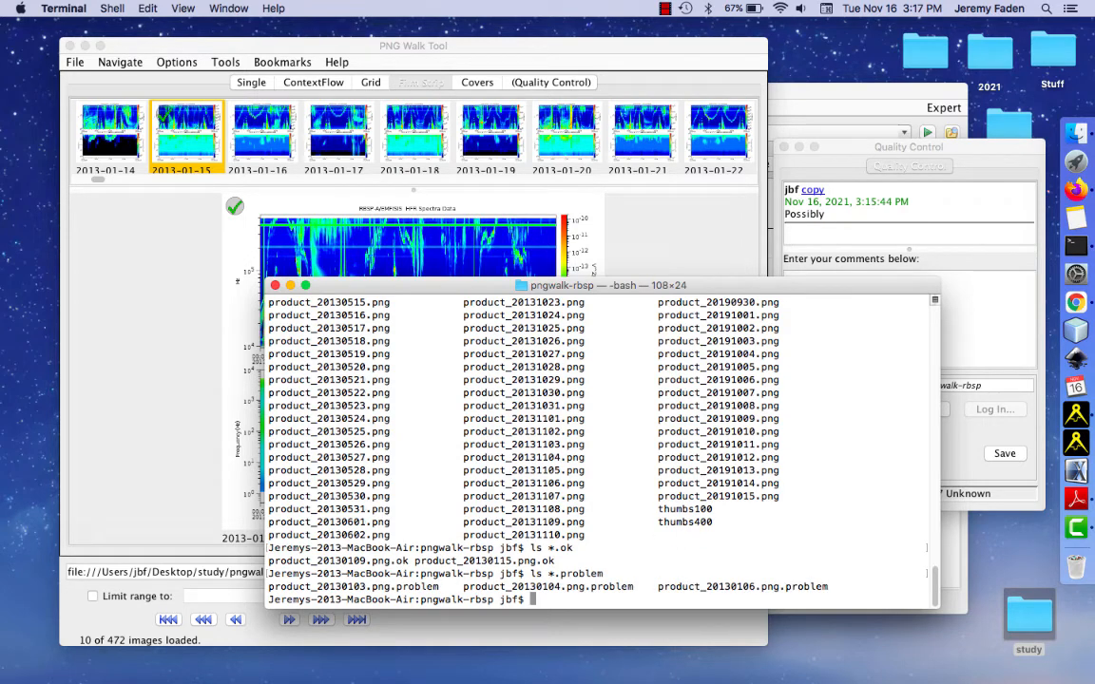
Display the contents of the *.ok files with more and highlight the review comment "Possibly" in the 2013-01-15 record
type("more *.ok")
key("Return")
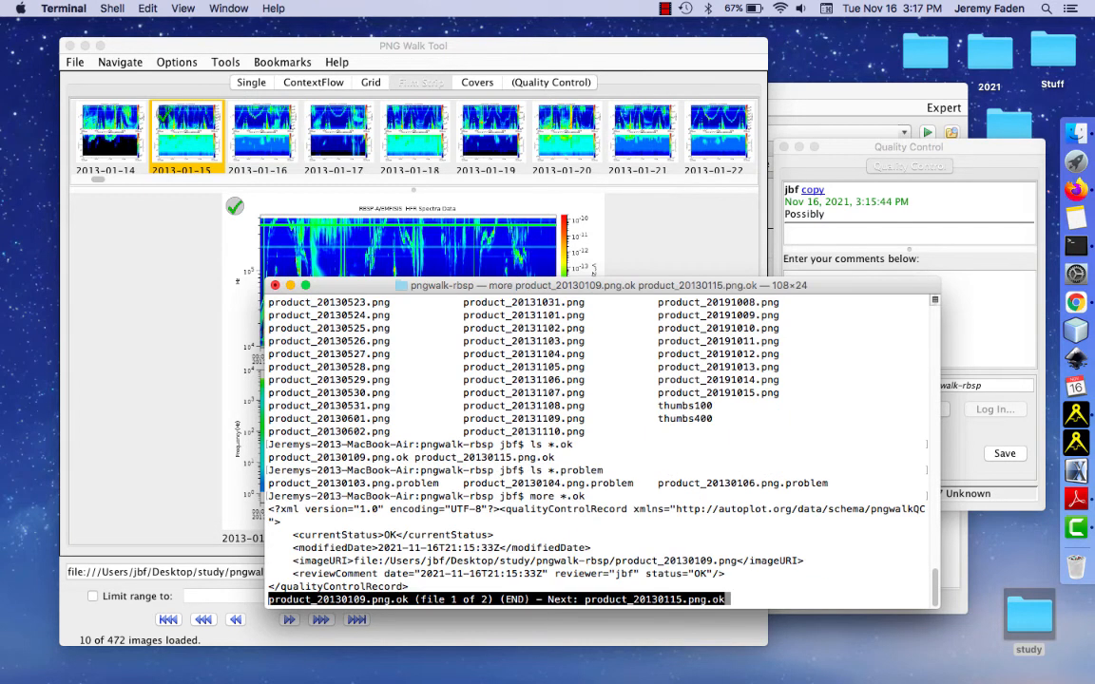
key("space")
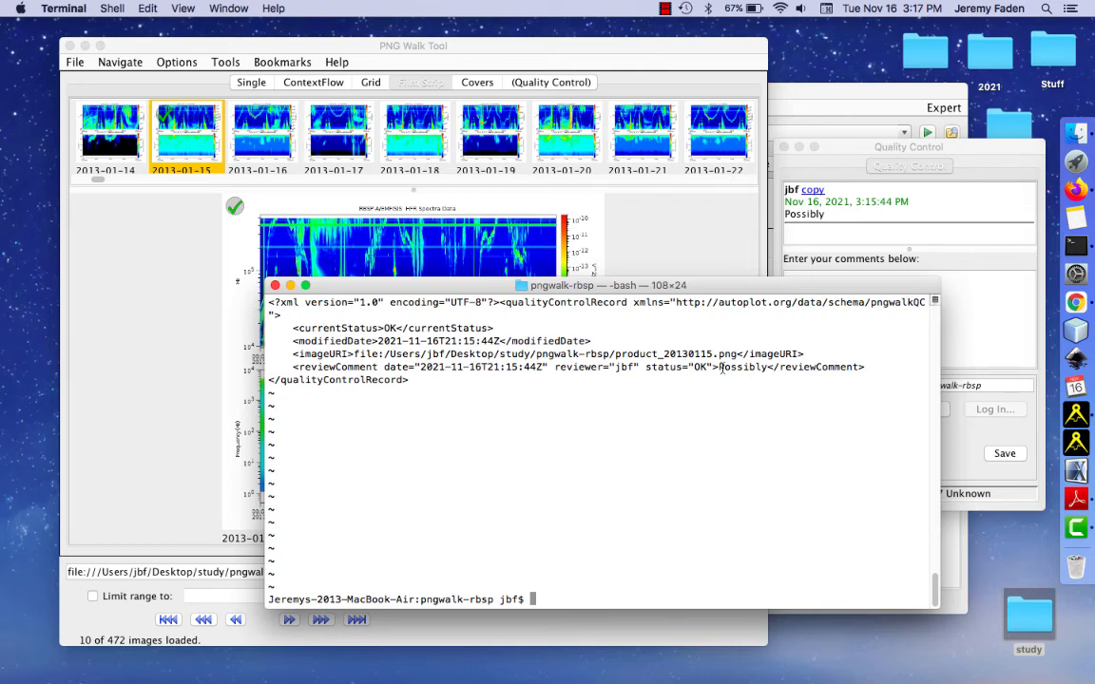
left_click_drag(720, 367, 767, 368)
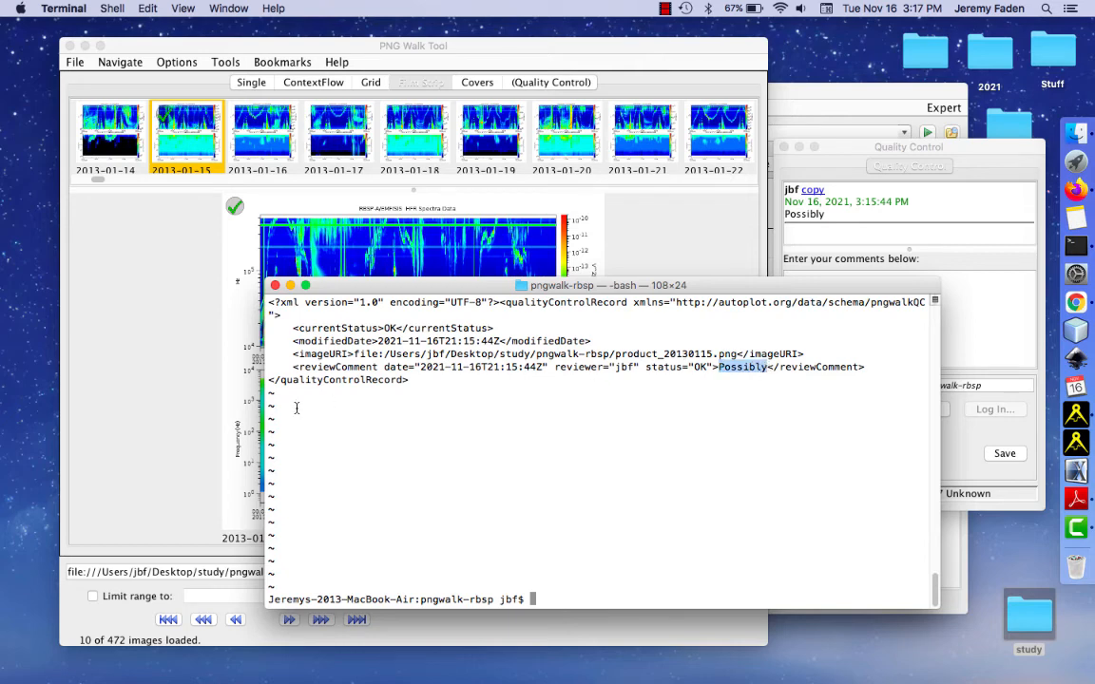